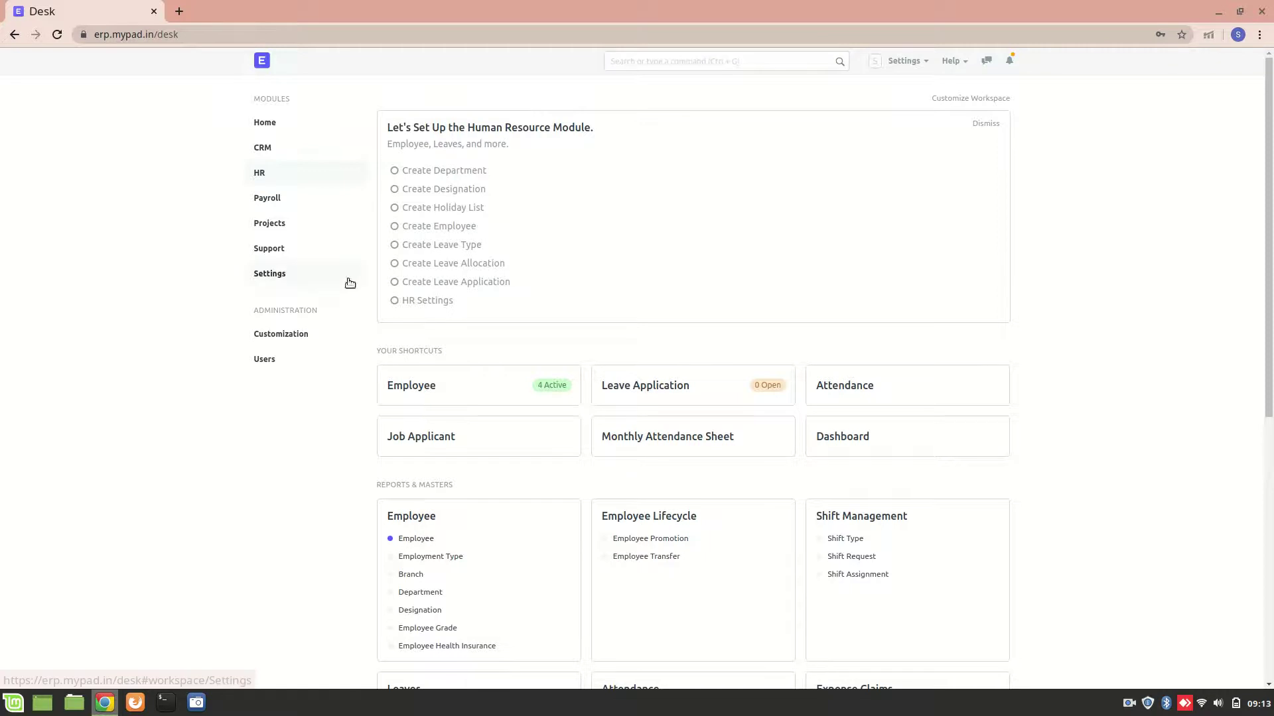
Step: Open the Employee master from the HR workspace's Reports & Masters list
{"action": "left_click", "coordinate": [417, 539]}
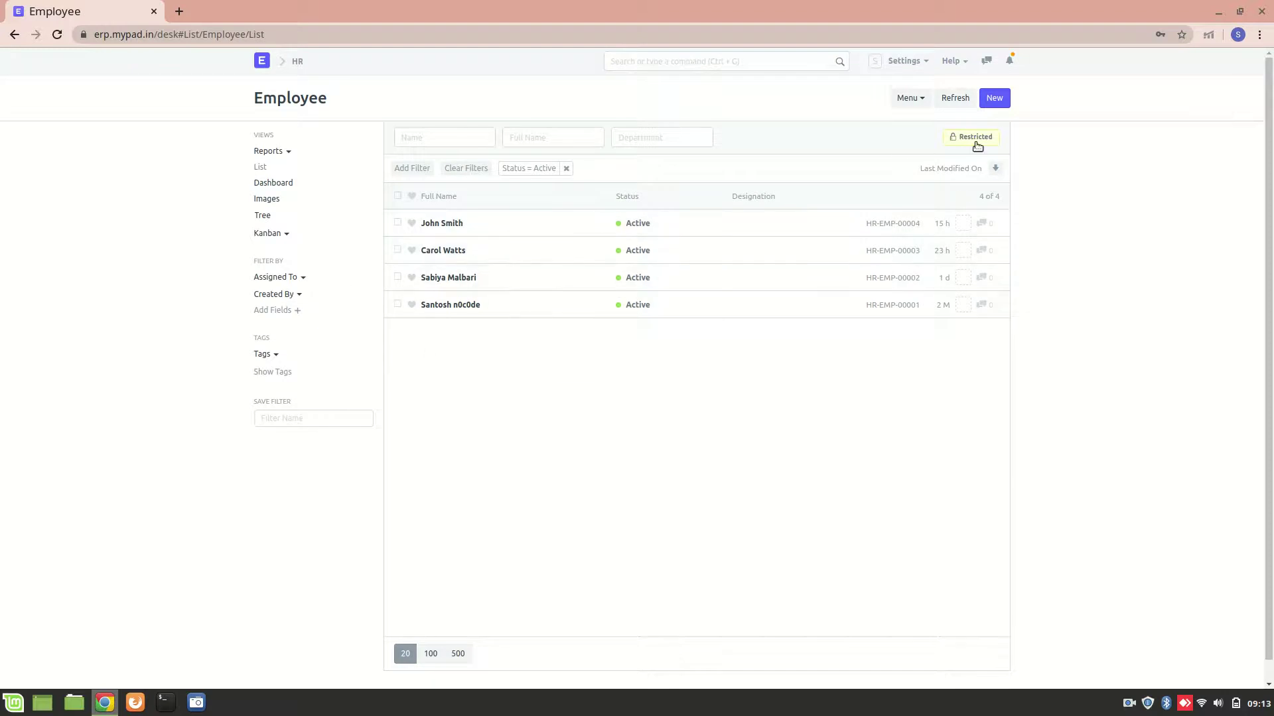
Step: Start a new employee with the employee's first and last name and gender Female
{"action": "left_click", "coordinate": [995, 99]}
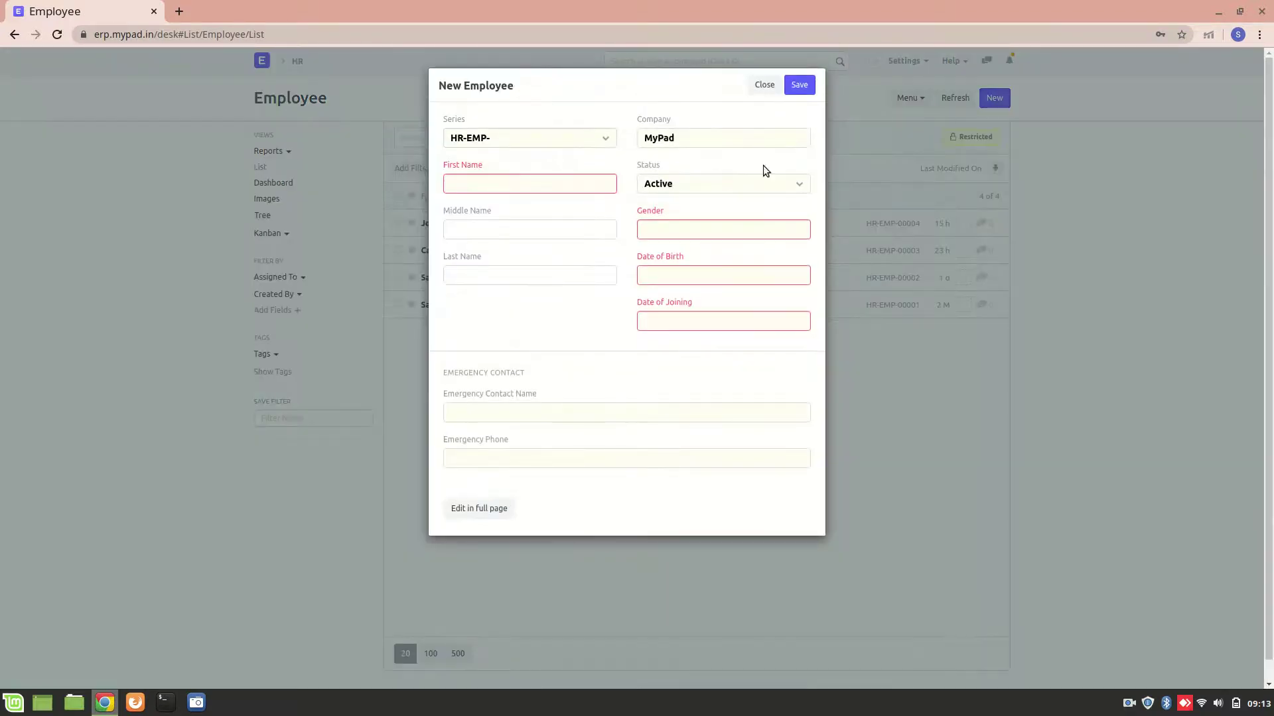
{"action": "left_click", "coordinate": [554, 182]}
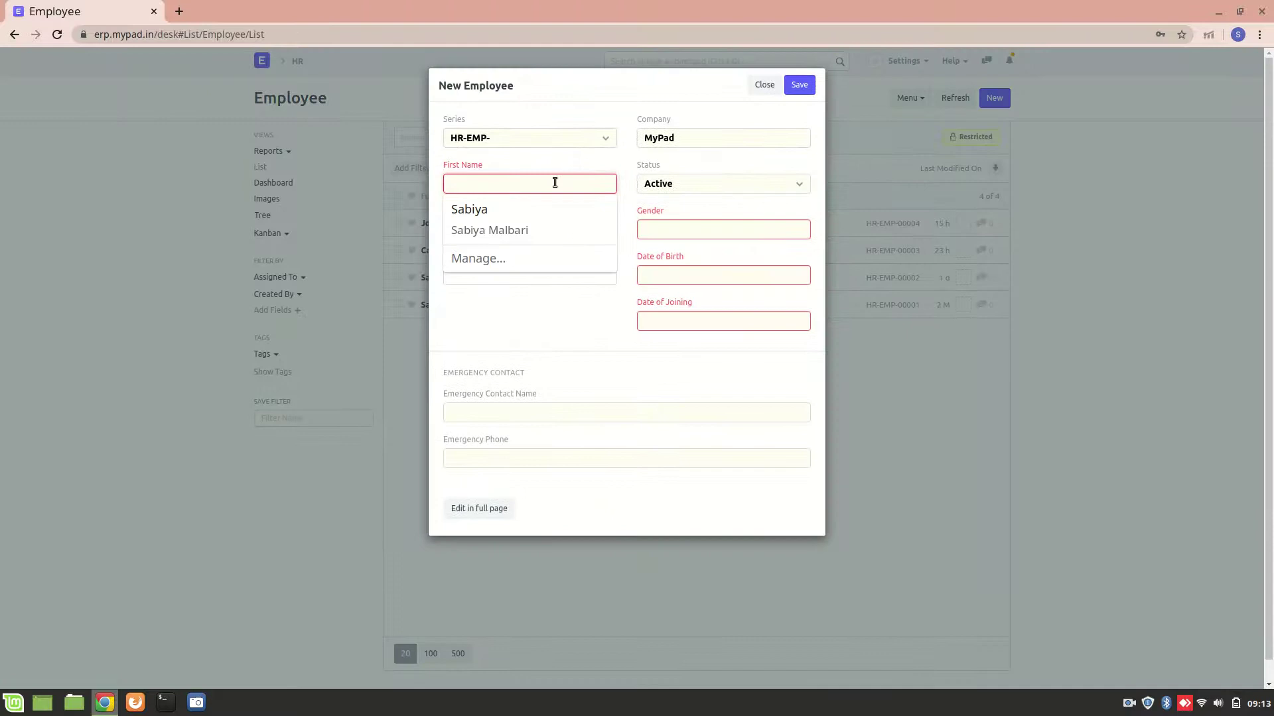
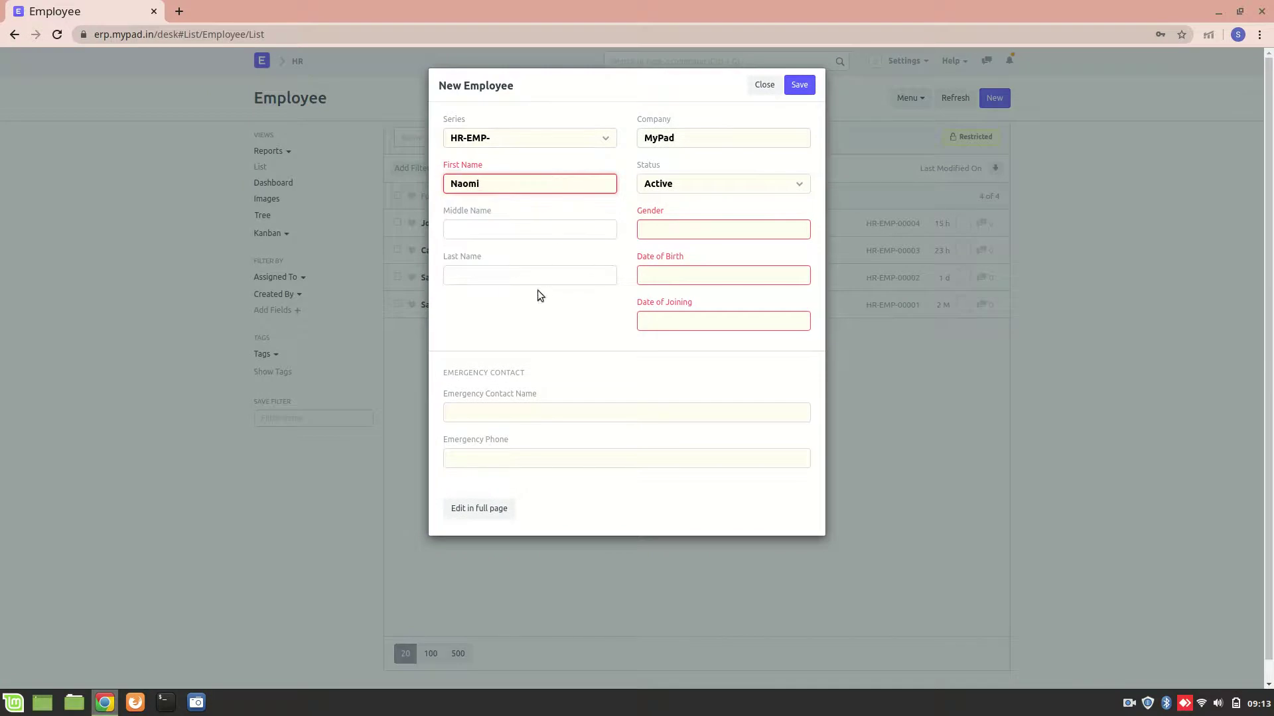
{"action": "left_click", "coordinate": [527, 278]}
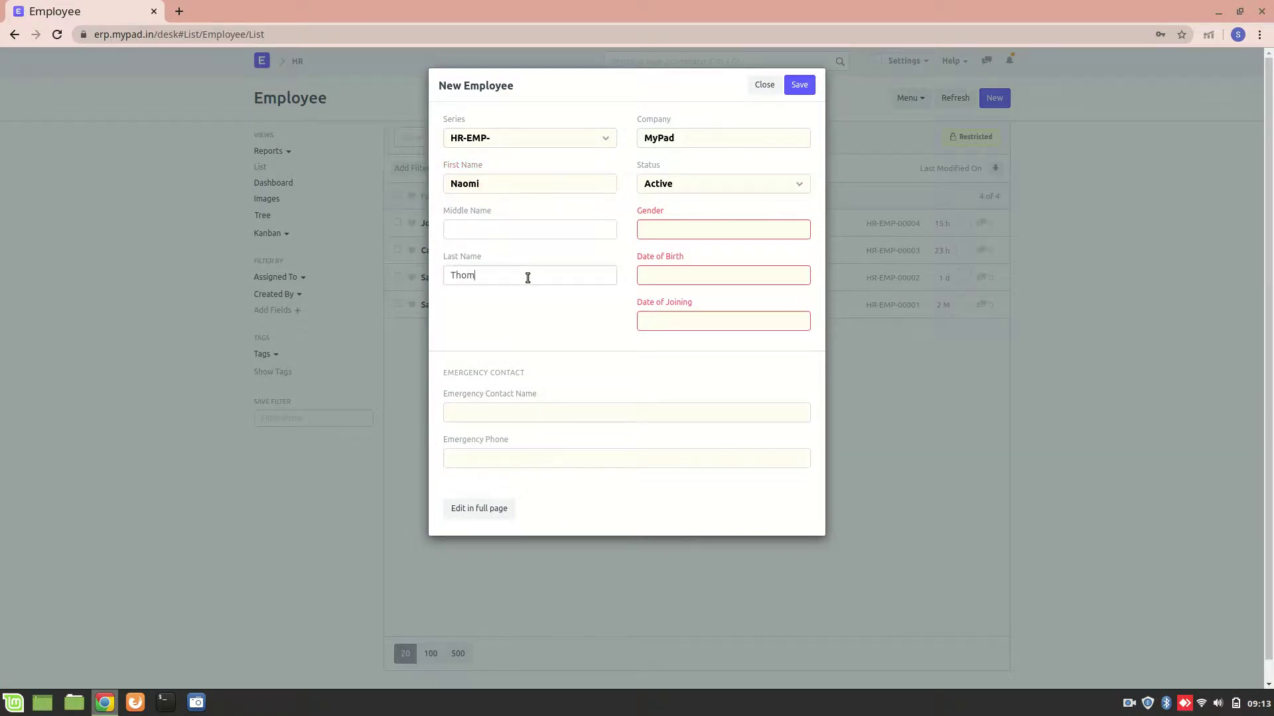
{"action": "left_click", "coordinate": [676, 223]}
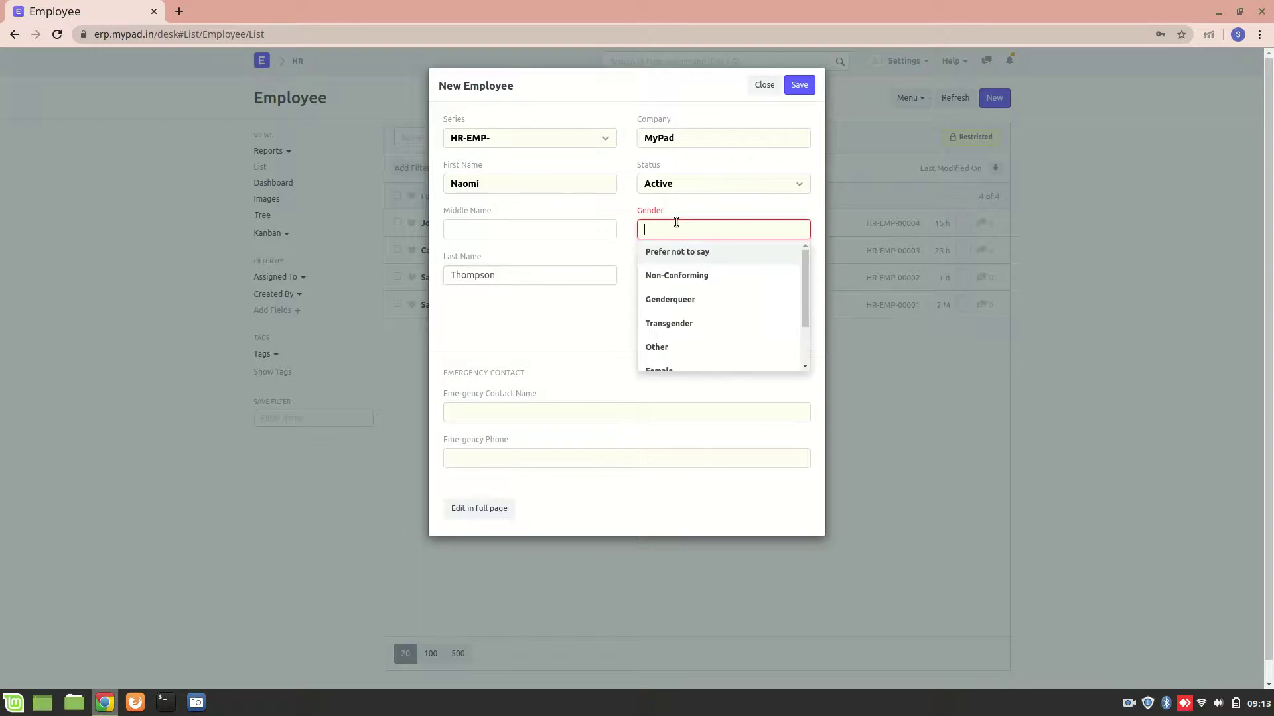
{"action": "scroll", "coordinate": [673, 313], "scroll_direction": "down", "scroll_amount": 1}
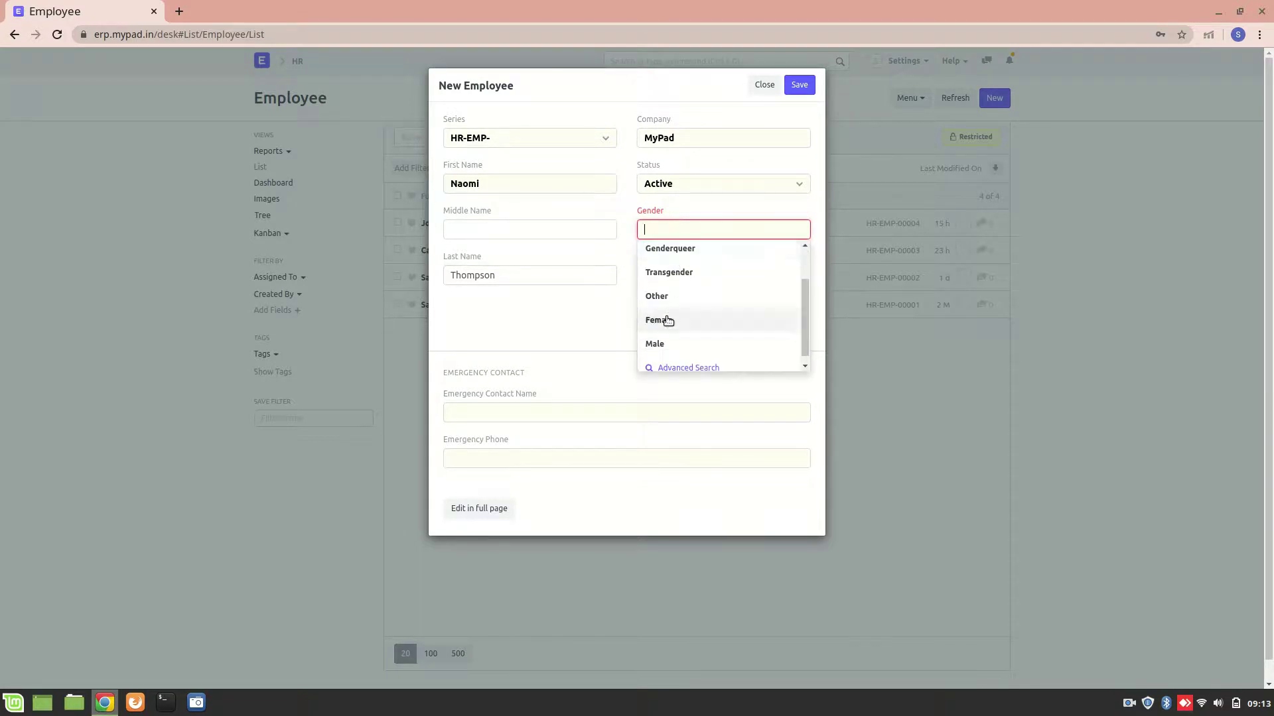
{"action": "left_click", "coordinate": [669, 320]}
Step: Set date of birth 13-08-1998 and date of joining 16-10-2020
{"action": "left_click", "coordinate": [681, 276]}
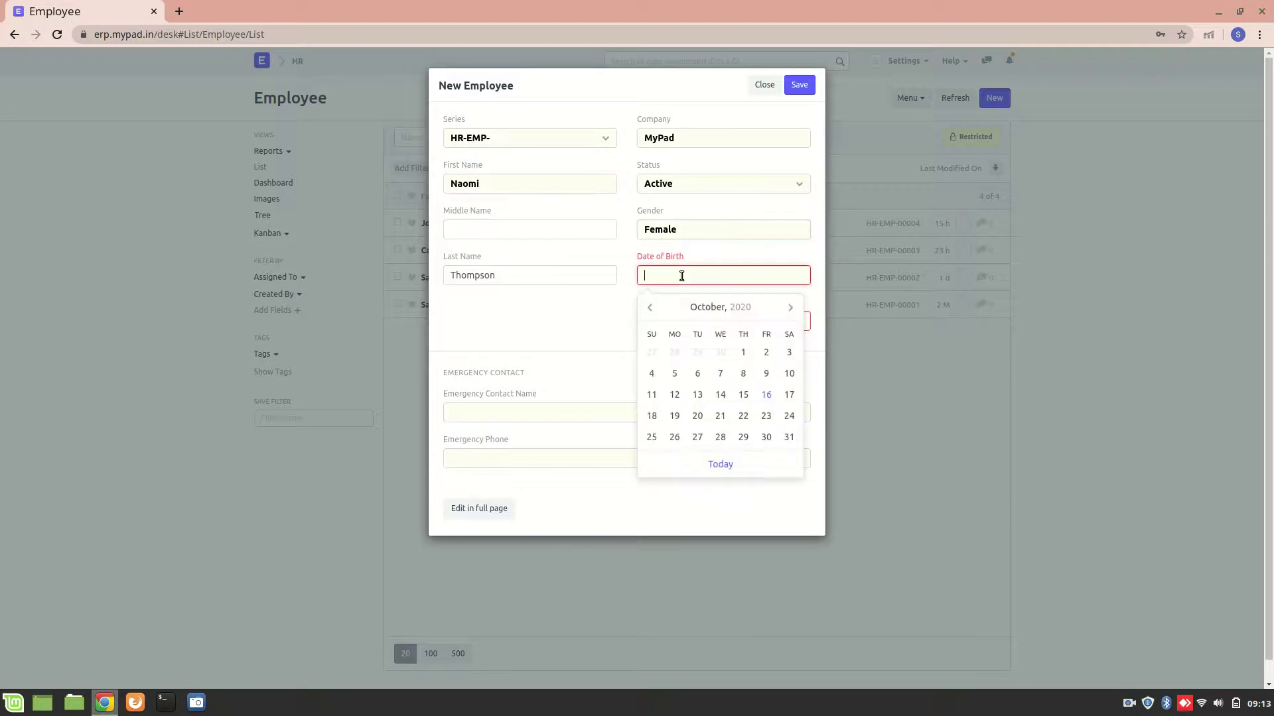
{"action": "left_click", "coordinate": [730, 311]}
{"action": "left_click", "coordinate": [731, 313]}
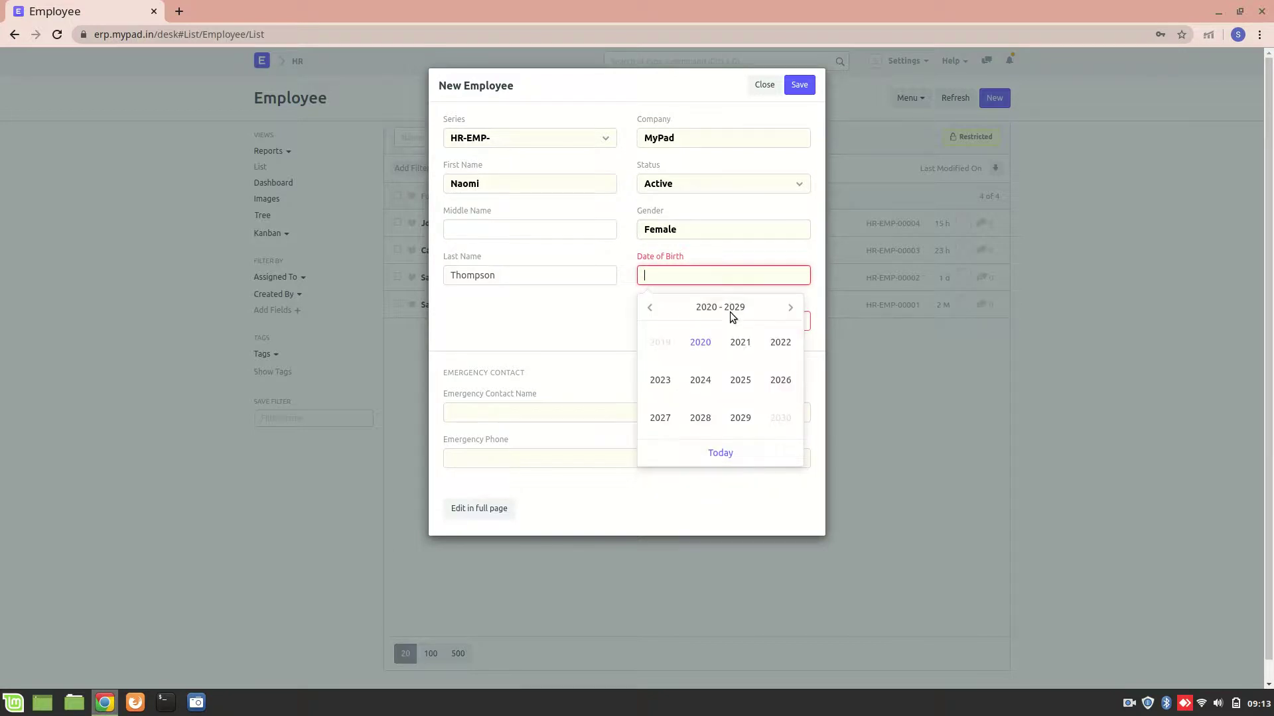
{"action": "left_click", "coordinate": [644, 311]}
{"action": "left_click", "coordinate": [643, 311]}
{"action": "left_click", "coordinate": [642, 311]}
{"action": "left_click", "coordinate": [702, 422]}
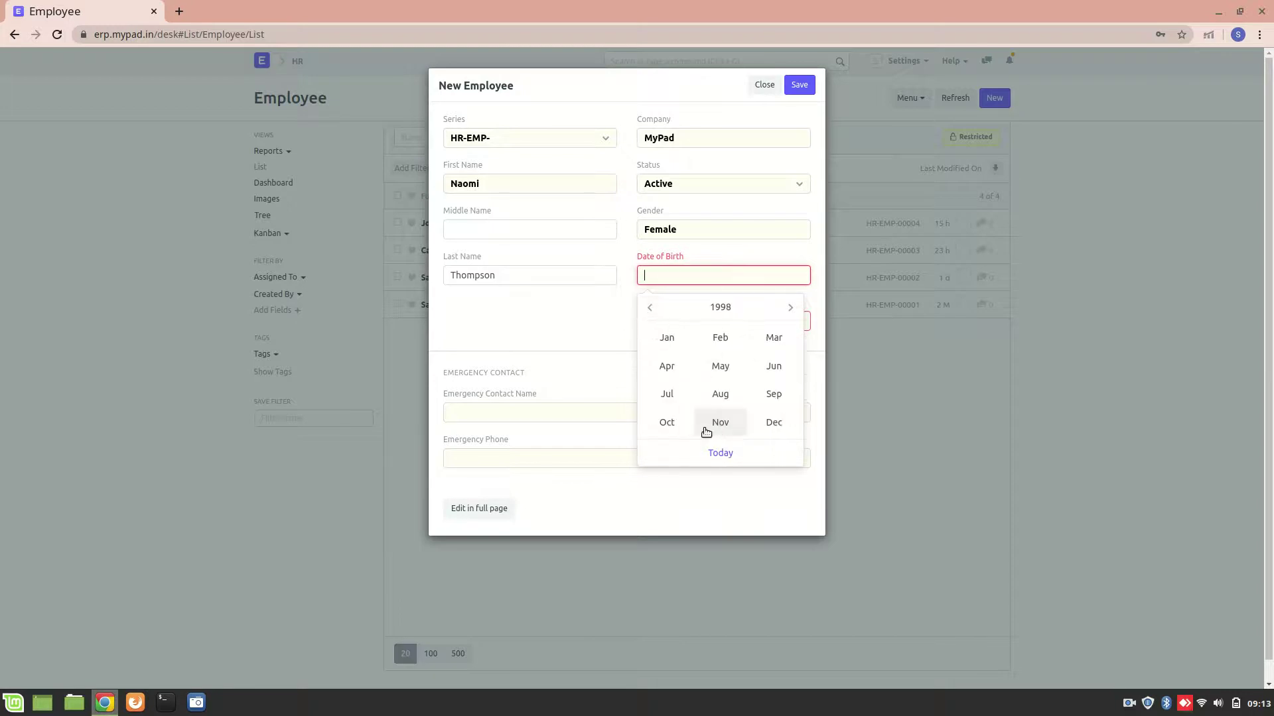
{"action": "left_click", "coordinate": [732, 398]}
{"action": "left_click", "coordinate": [749, 394]}
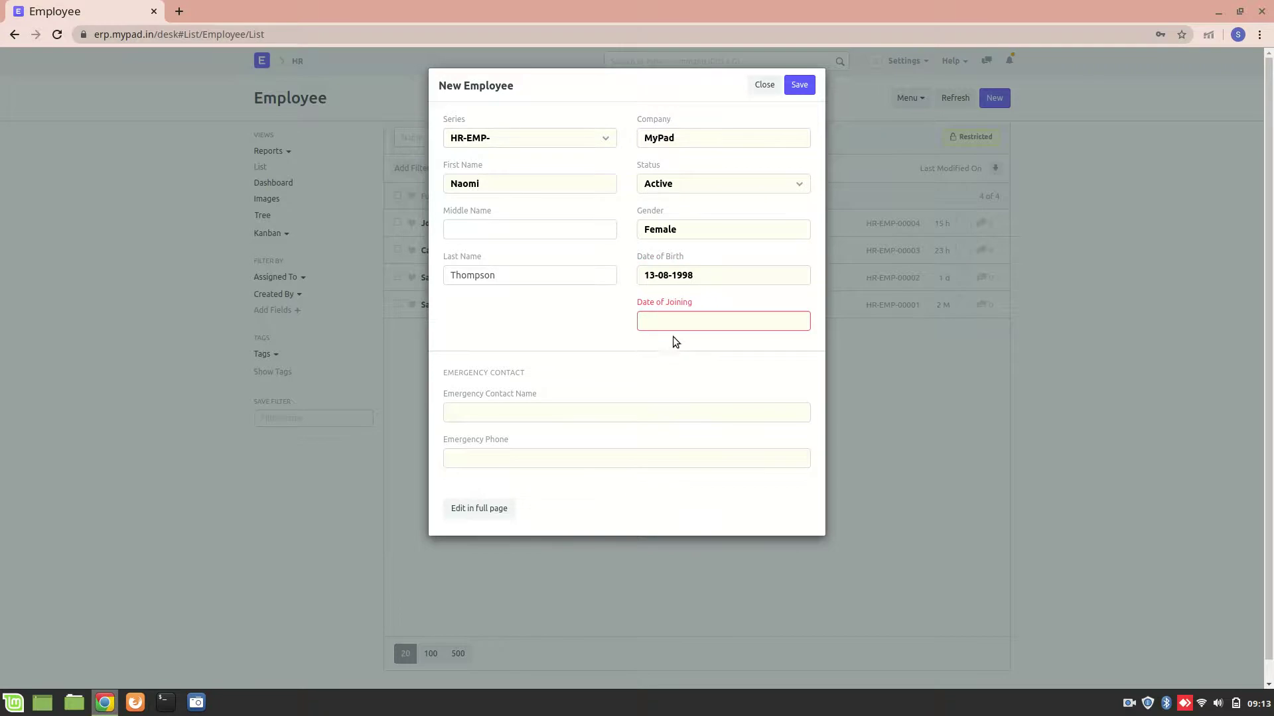
{"action": "left_click", "coordinate": [700, 321]}
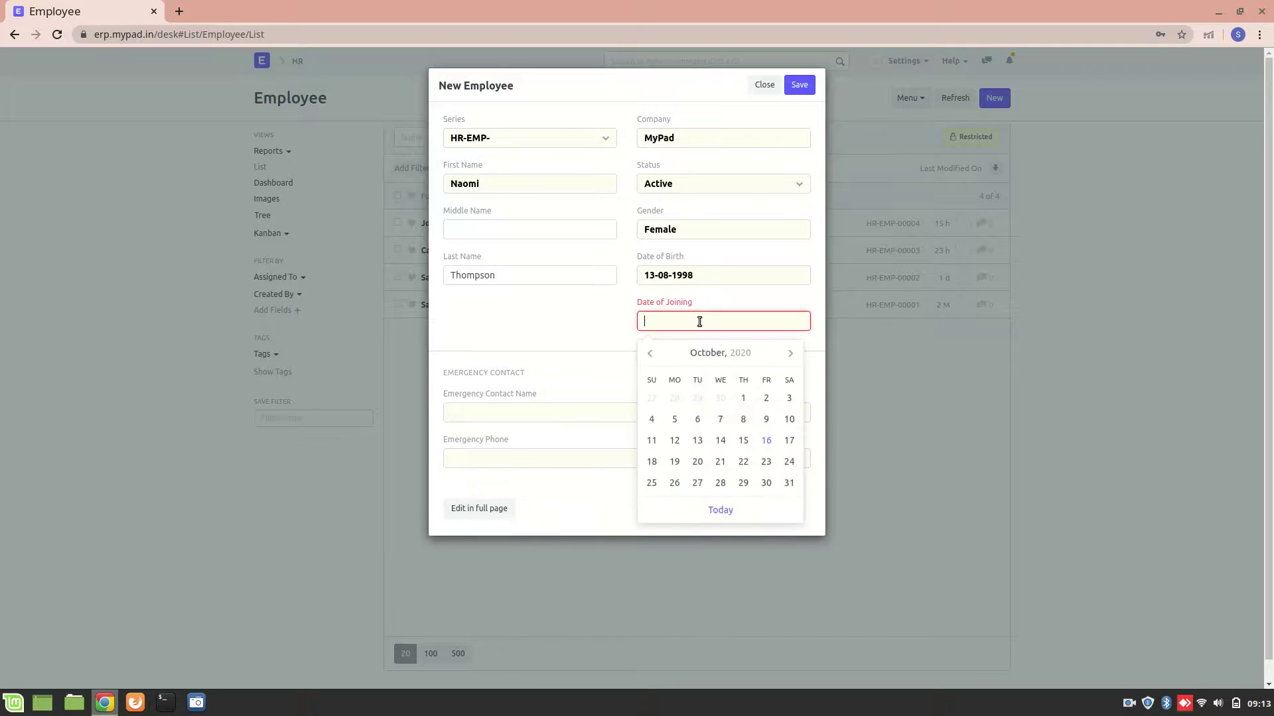
{"action": "left_click", "coordinate": [766, 441]}
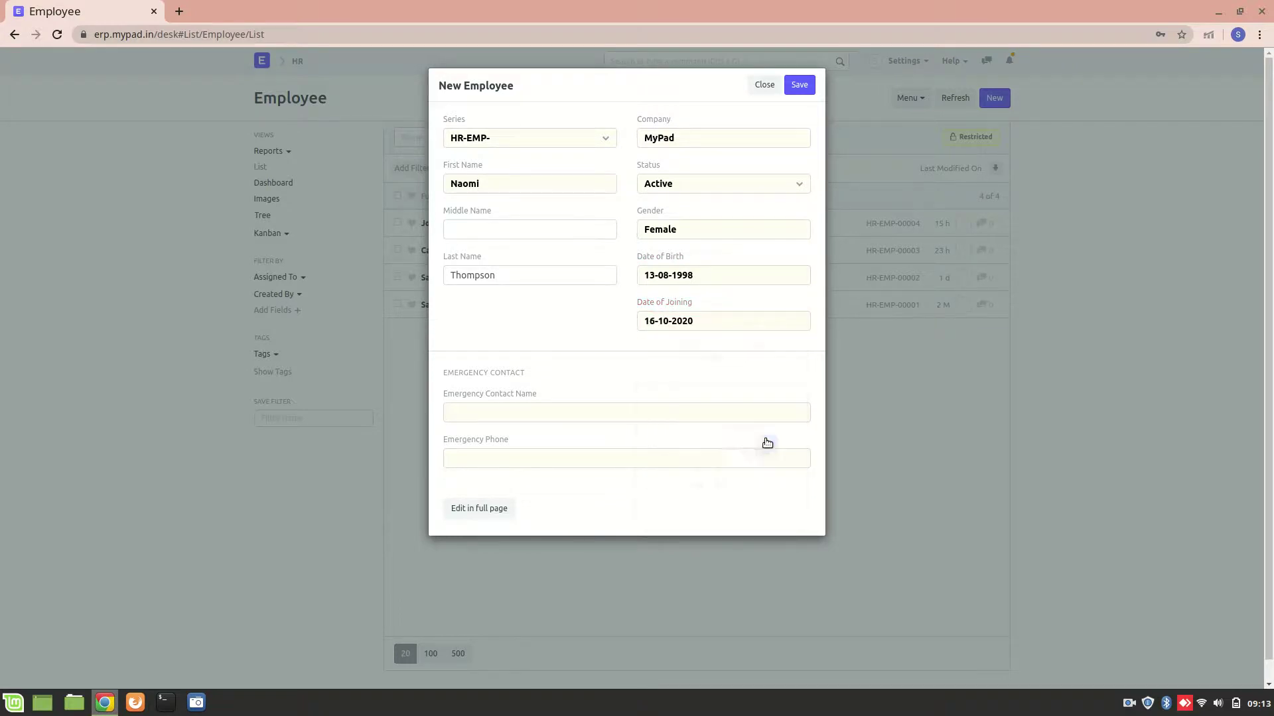
Step: Continue the new employee in the full form with Employment Type Full-time
{"action": "left_click", "coordinate": [501, 508]}
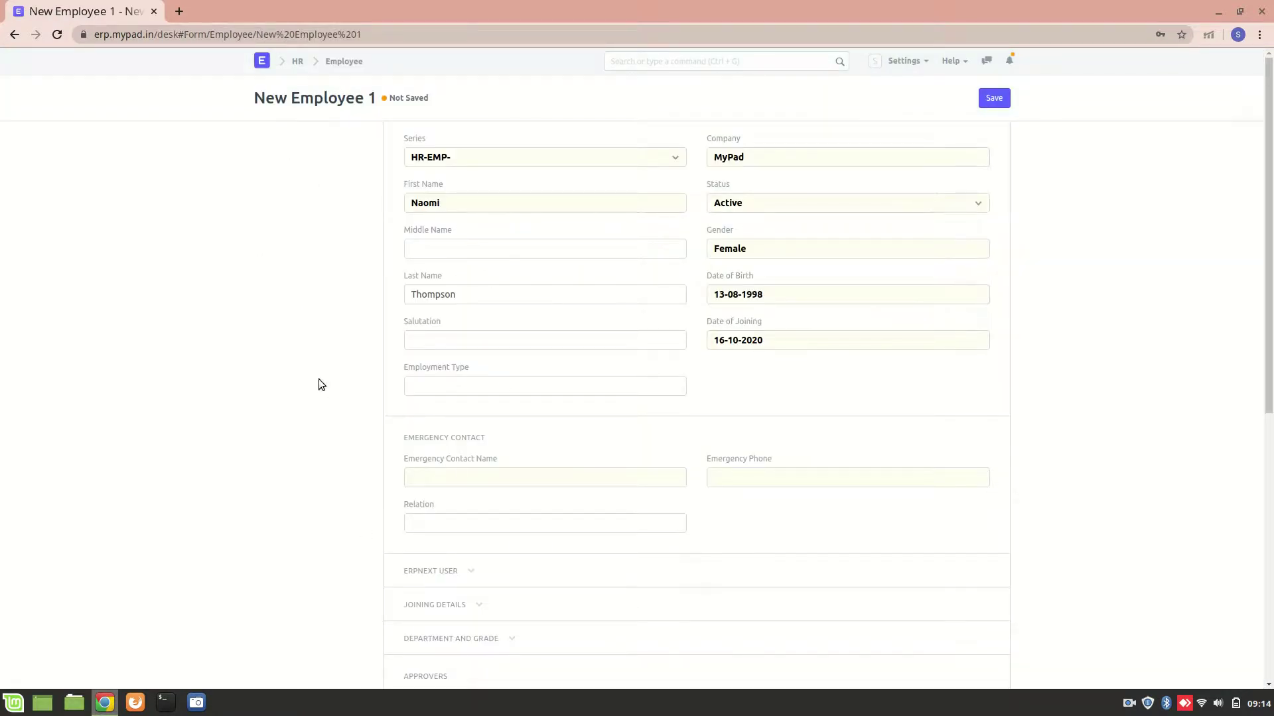
{"action": "left_click", "coordinate": [504, 394]}
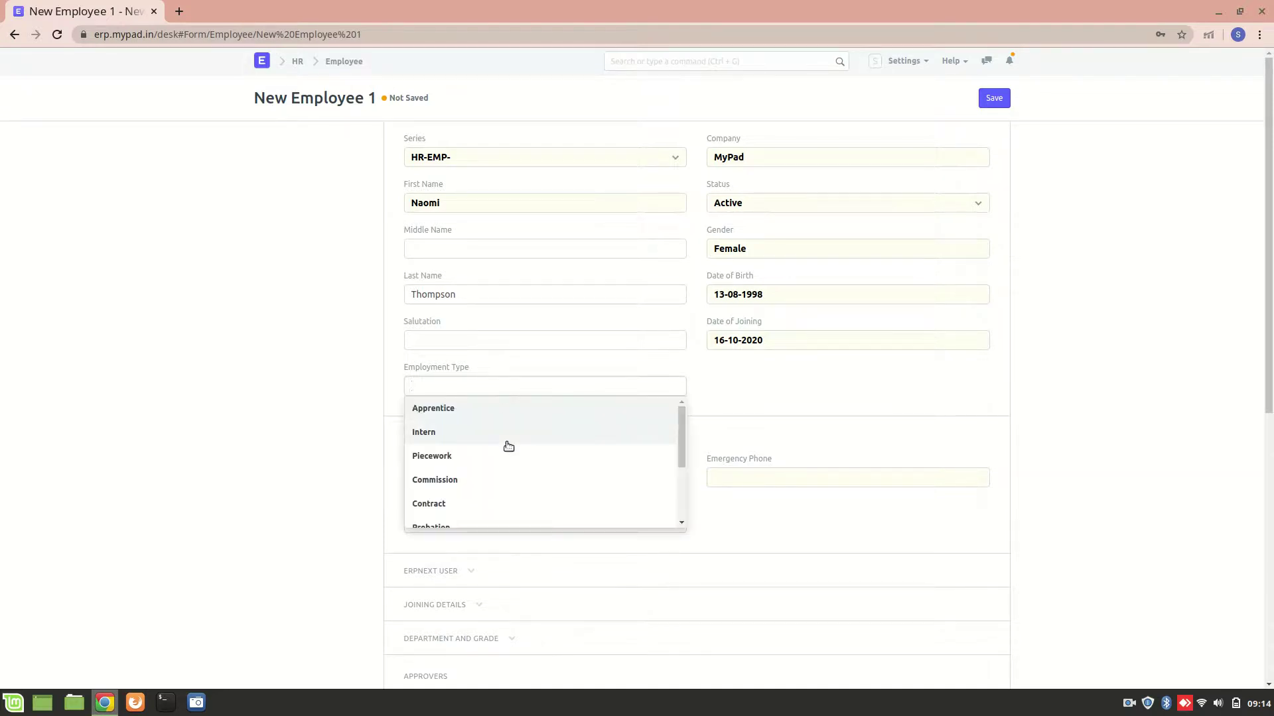
{"action": "scroll", "coordinate": [506, 446], "scroll_direction": "down", "scroll_amount": 3}
{"action": "left_click", "coordinate": [439, 465]}
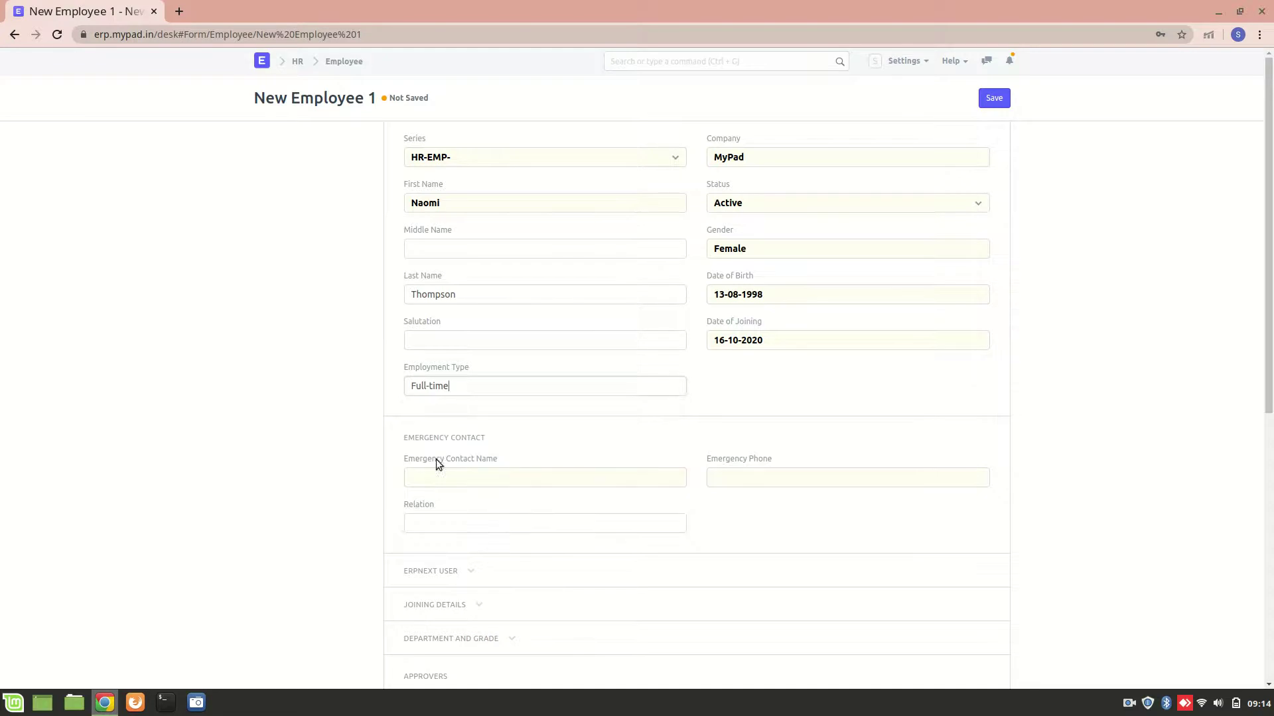
{"action": "scroll", "coordinate": [336, 430], "scroll_direction": "down", "scroll_amount": 3}
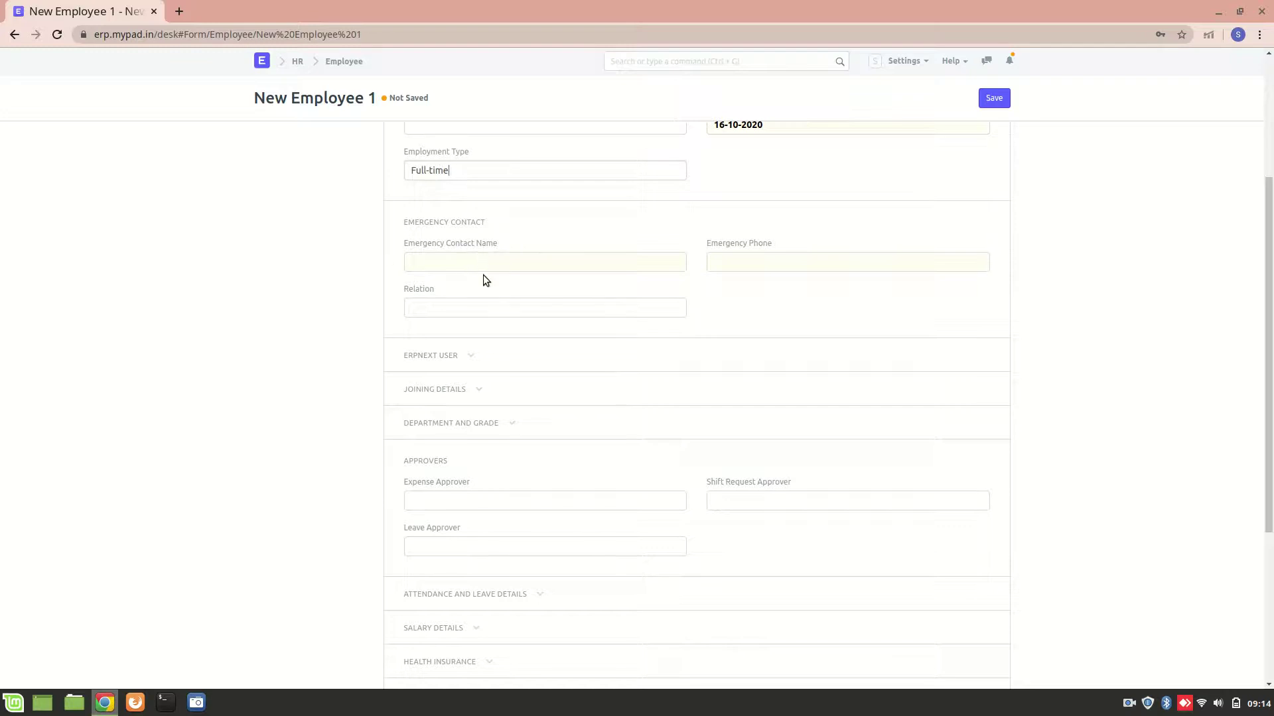
Step: Enter the emergency contact's name and phone number, with relation Father
{"action": "left_click", "coordinate": [526, 270]}
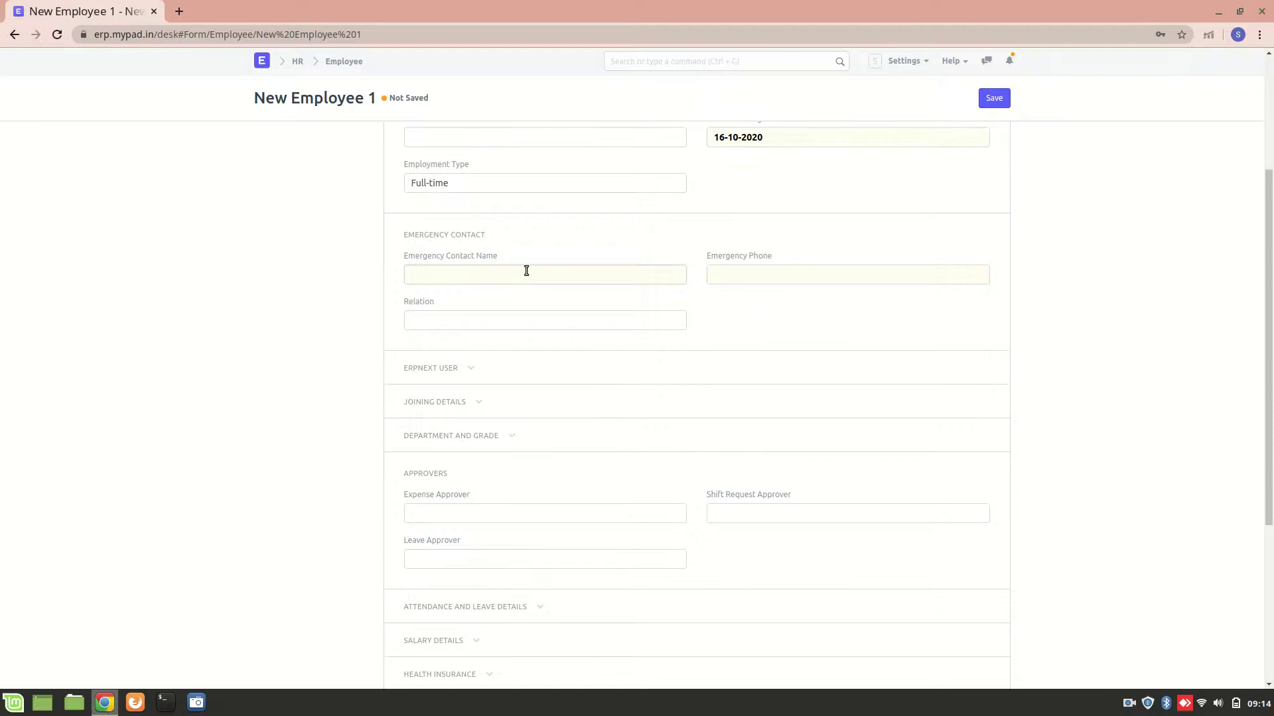
{"action": "type", "text": "Smti"}
{"action": "type", "text": "ith"}
{"action": "left_click", "coordinate": [727, 277]}
{"action": "type", "text": "Father"}
Step: Expand Contact Details and set Prefered Contact Email to Company Email
{"action": "scroll", "coordinate": [507, 371], "scroll_direction": "down", "scroll_amount": 2}
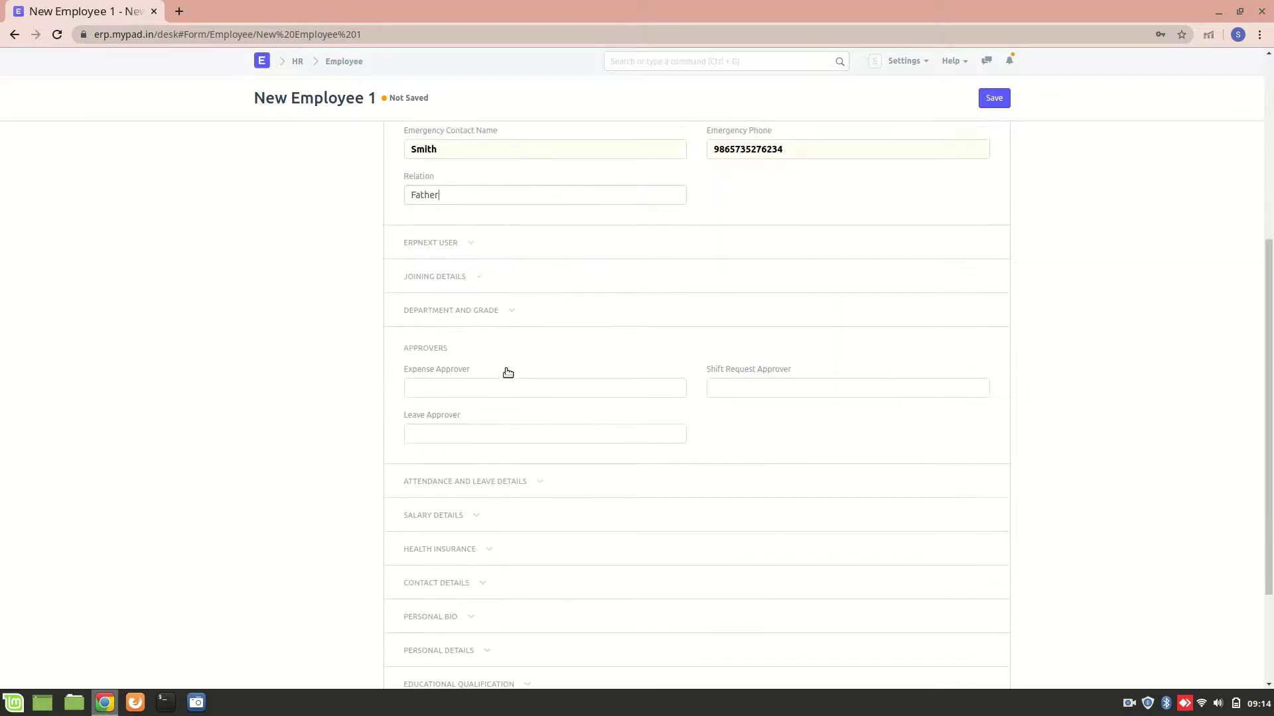
{"action": "scroll", "coordinate": [549, 379], "scroll_direction": "down", "scroll_amount": 2}
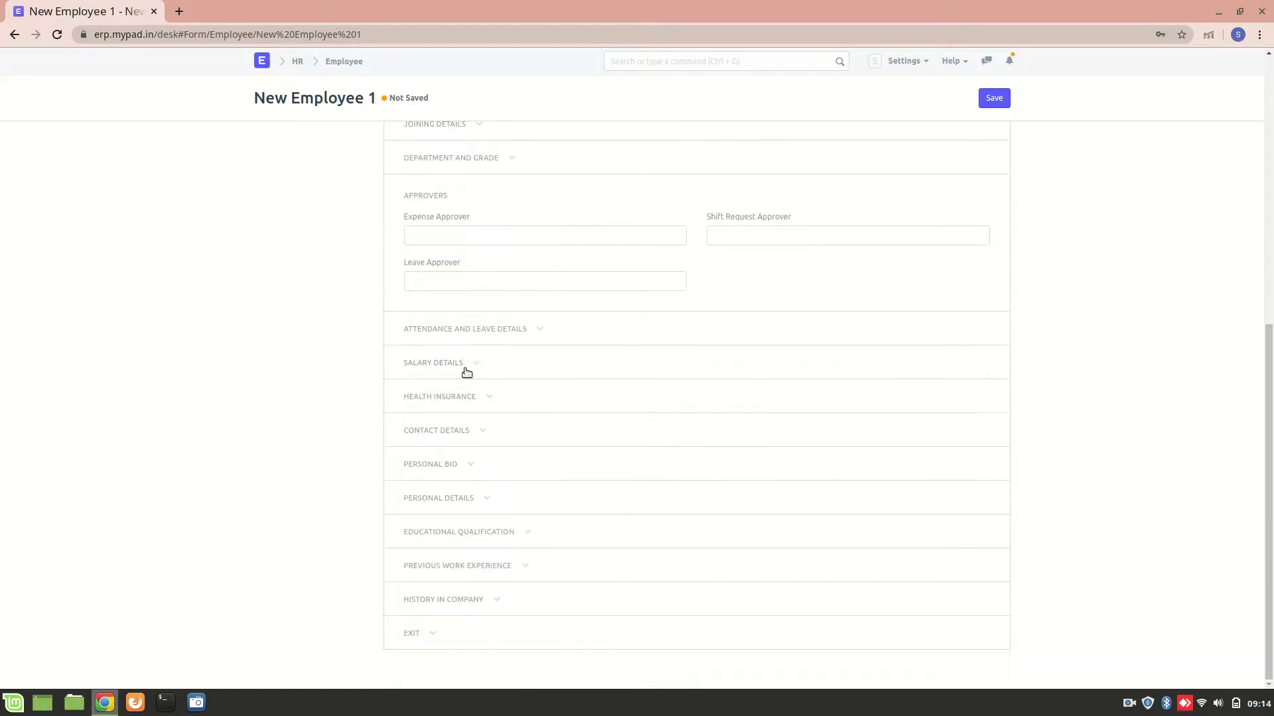
{"action": "left_click", "coordinate": [458, 429]}
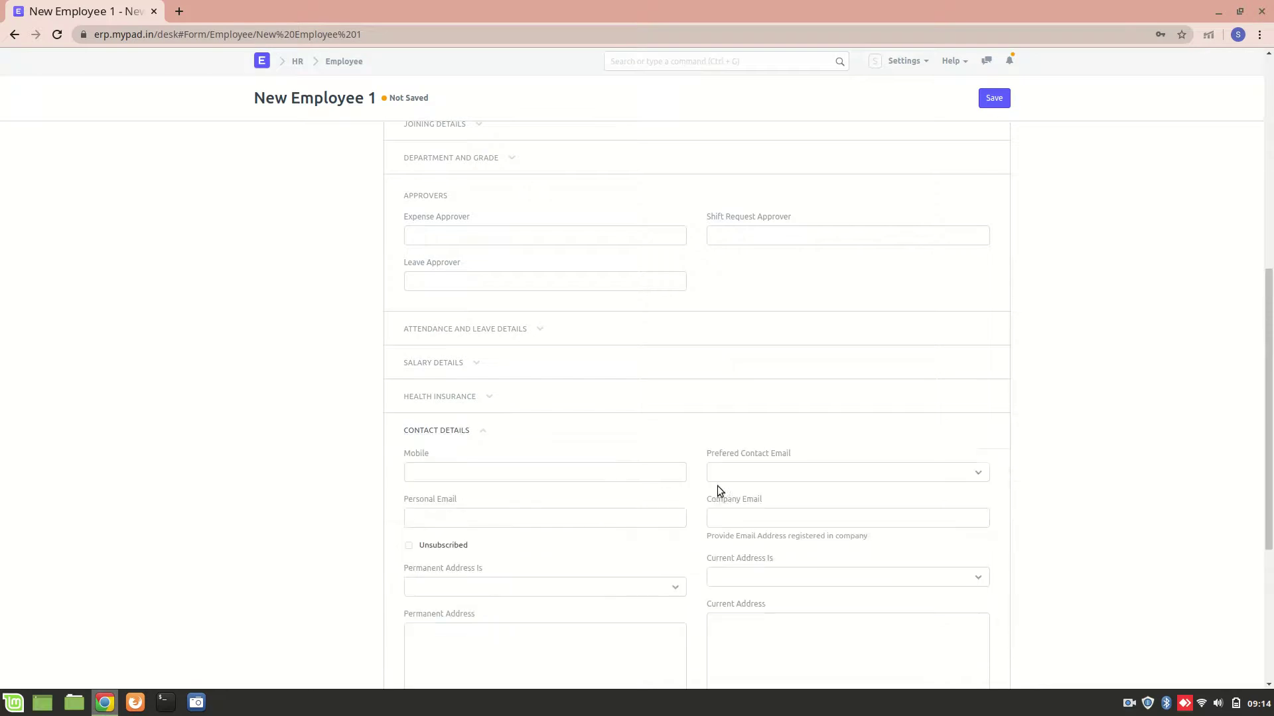
{"action": "left_click", "coordinate": [870, 477]}
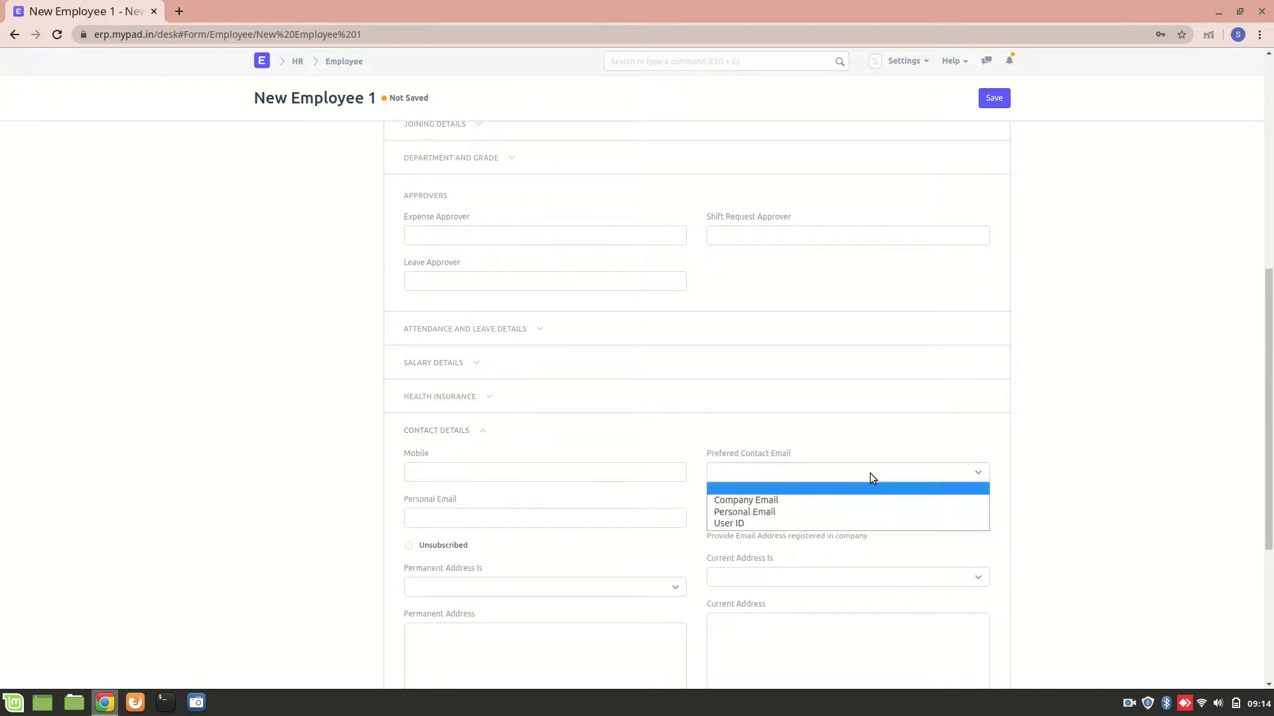
{"action": "left_click", "coordinate": [806, 503]}
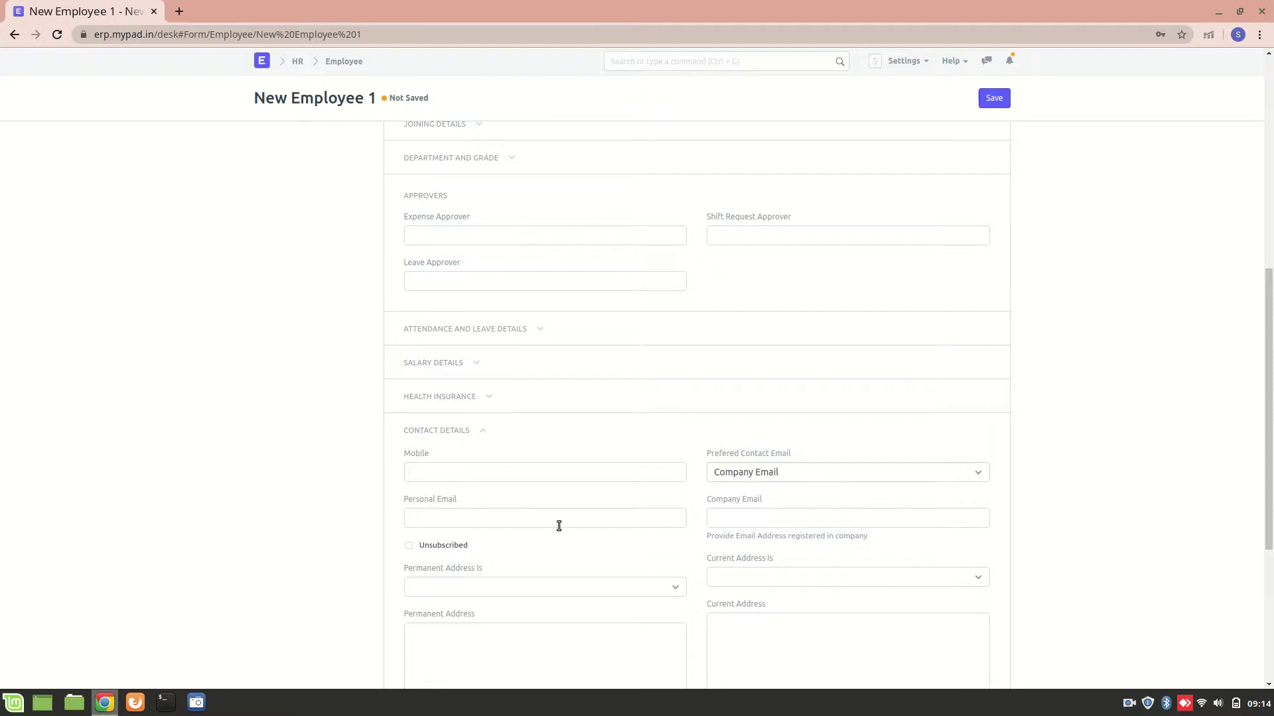
Step: Enter the employee's company e-mail address, correcting its domain
{"action": "left_click", "coordinate": [724, 520]}
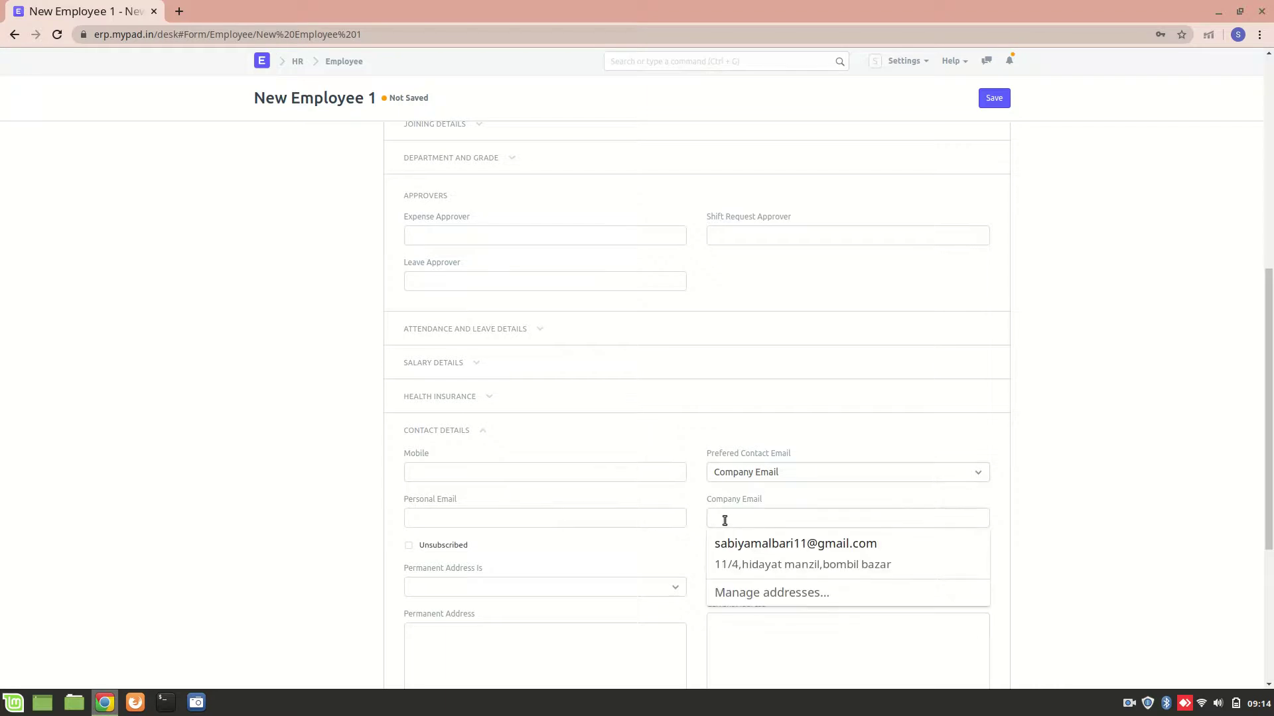
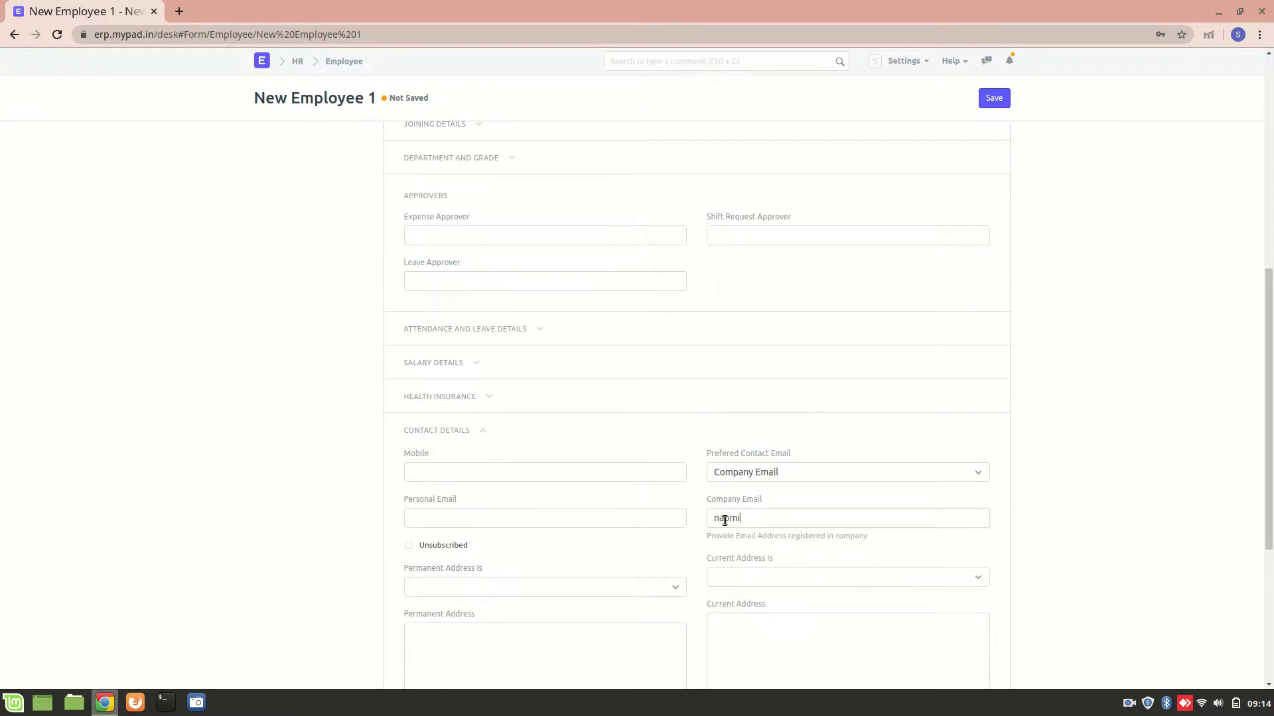
{"action": "double_click", "coordinate": [760, 519]}
{"action": "type", "text": "silerouteinvestments"}
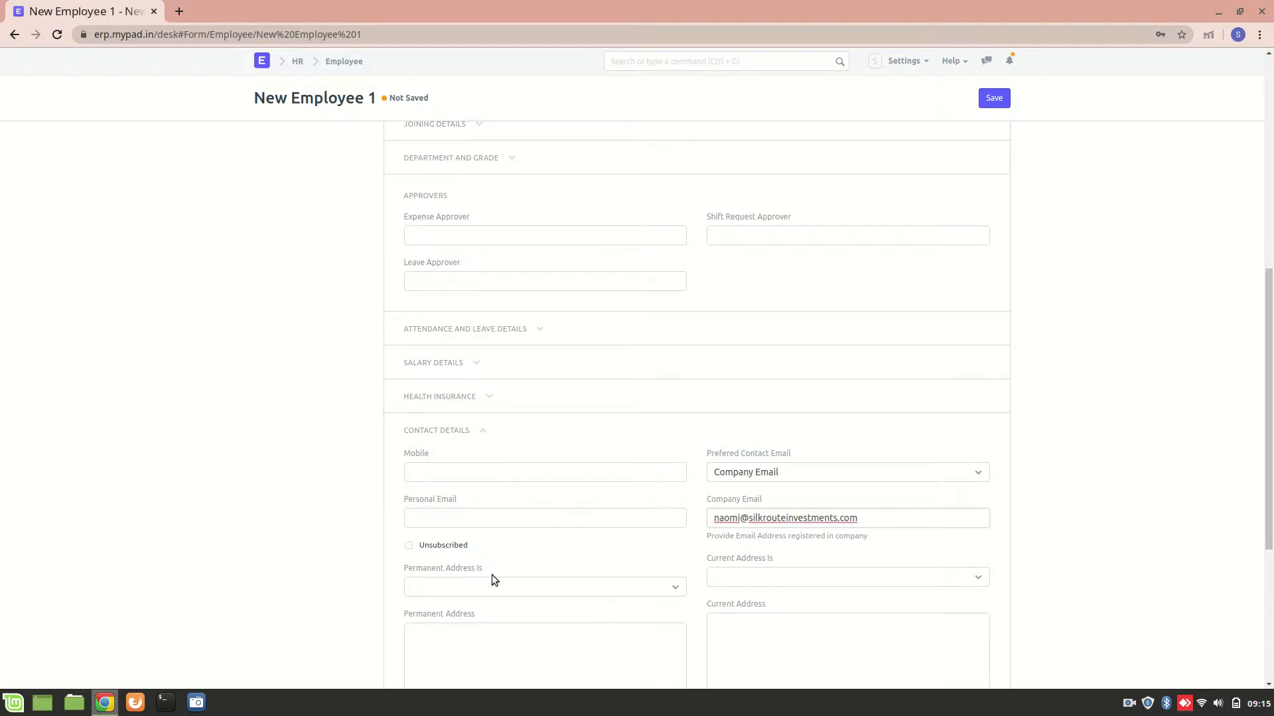
Step: Expand ERPNext User, attempt Create User, and dismiss the Not found error
{"action": "scroll", "coordinate": [442, 406], "scroll_direction": "up", "scroll_amount": 3}
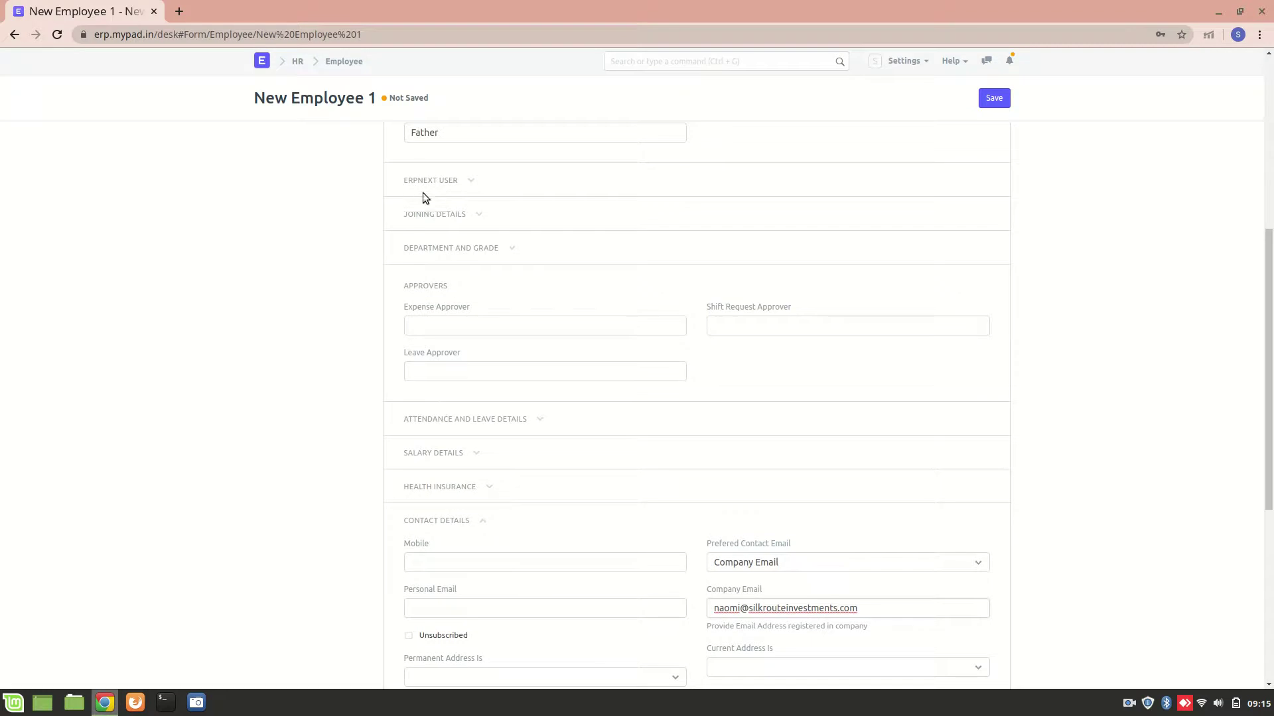
{"action": "left_click", "coordinate": [461, 186]}
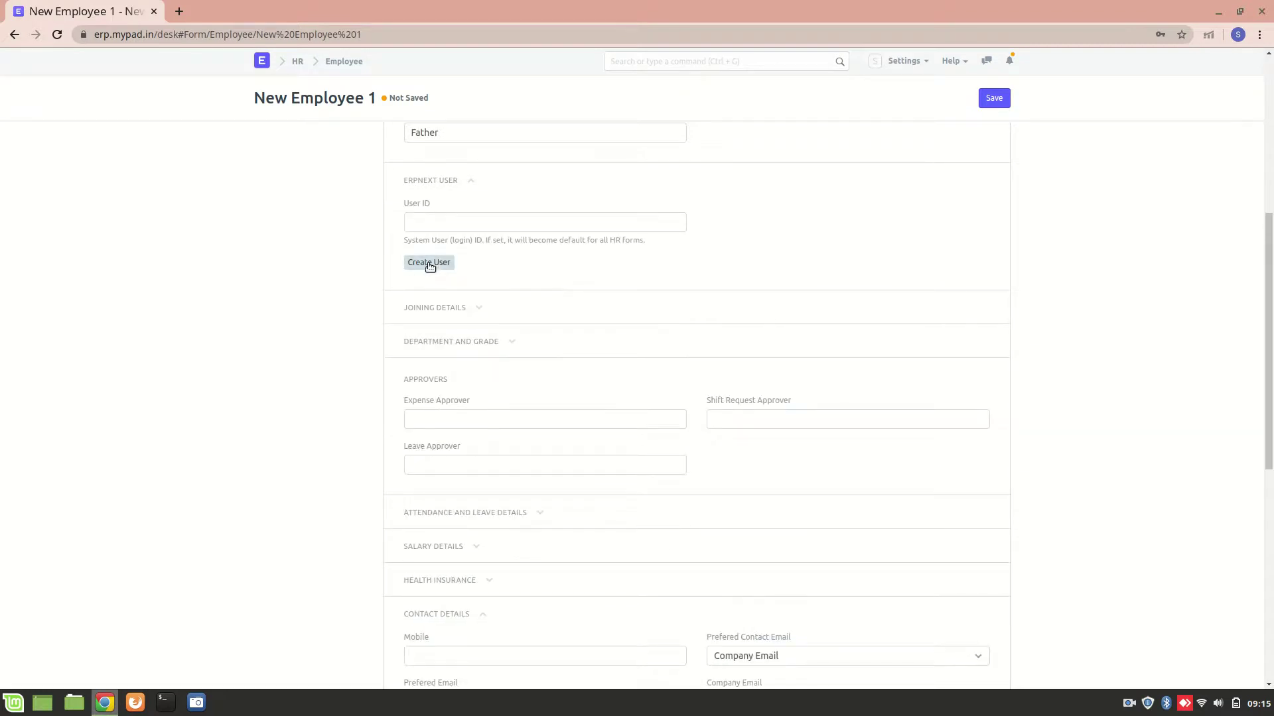
{"action": "left_click", "coordinate": [431, 264]}
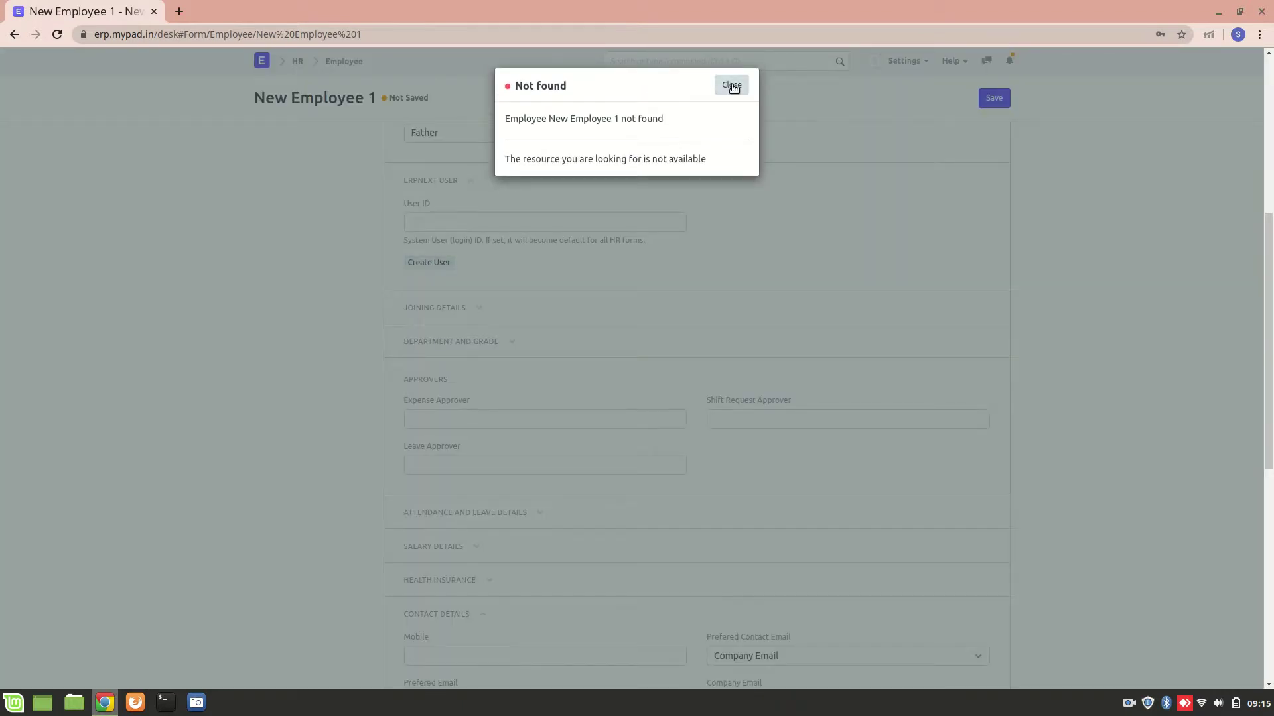
{"action": "left_click", "coordinate": [732, 85]}
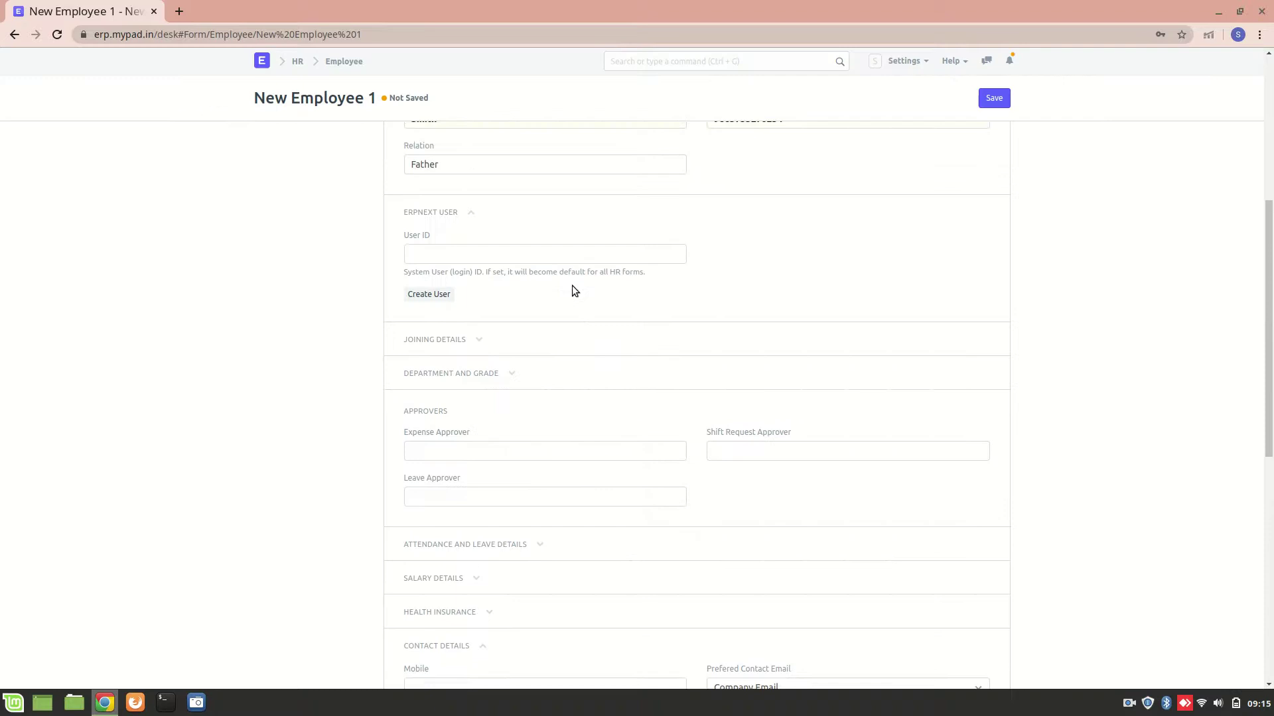
{"action": "scroll", "coordinate": [572, 288], "scroll_direction": "down", "scroll_amount": 5}
{"action": "scroll", "coordinate": [572, 290], "scroll_direction": "up", "scroll_amount": 10}
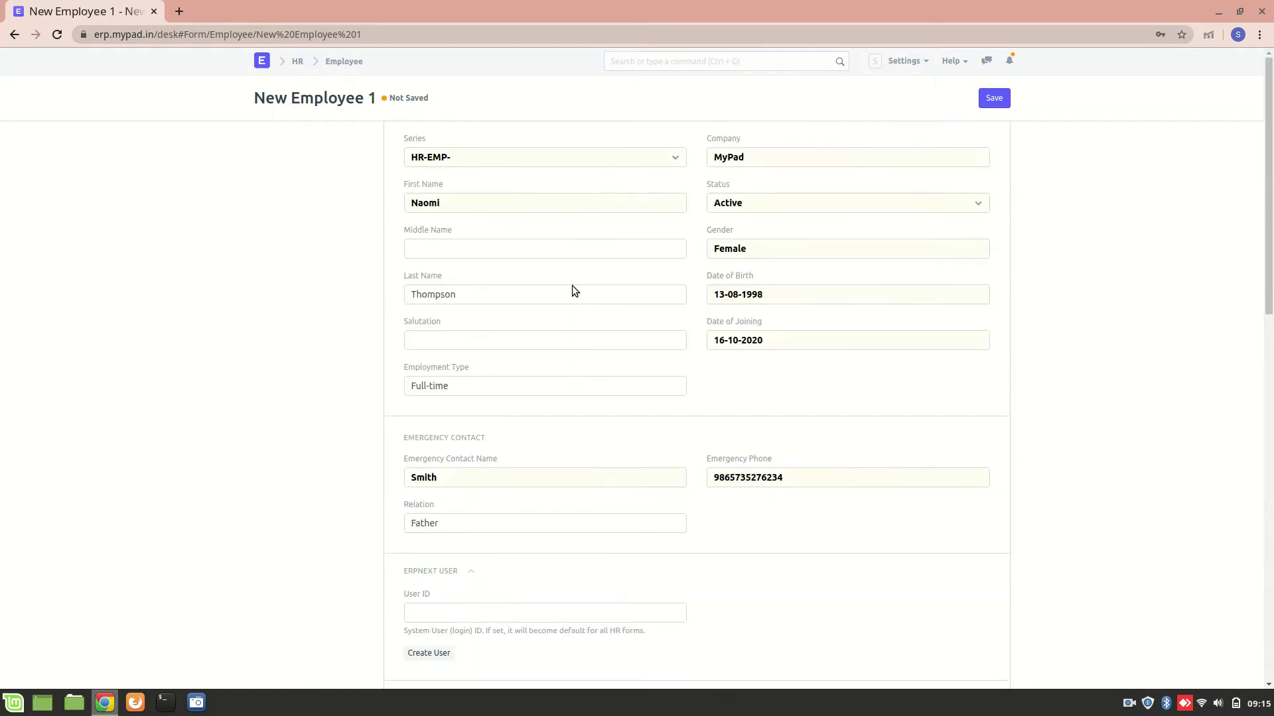
{"action": "scroll", "coordinate": [572, 290], "scroll_direction": "down", "scroll_amount": 8}
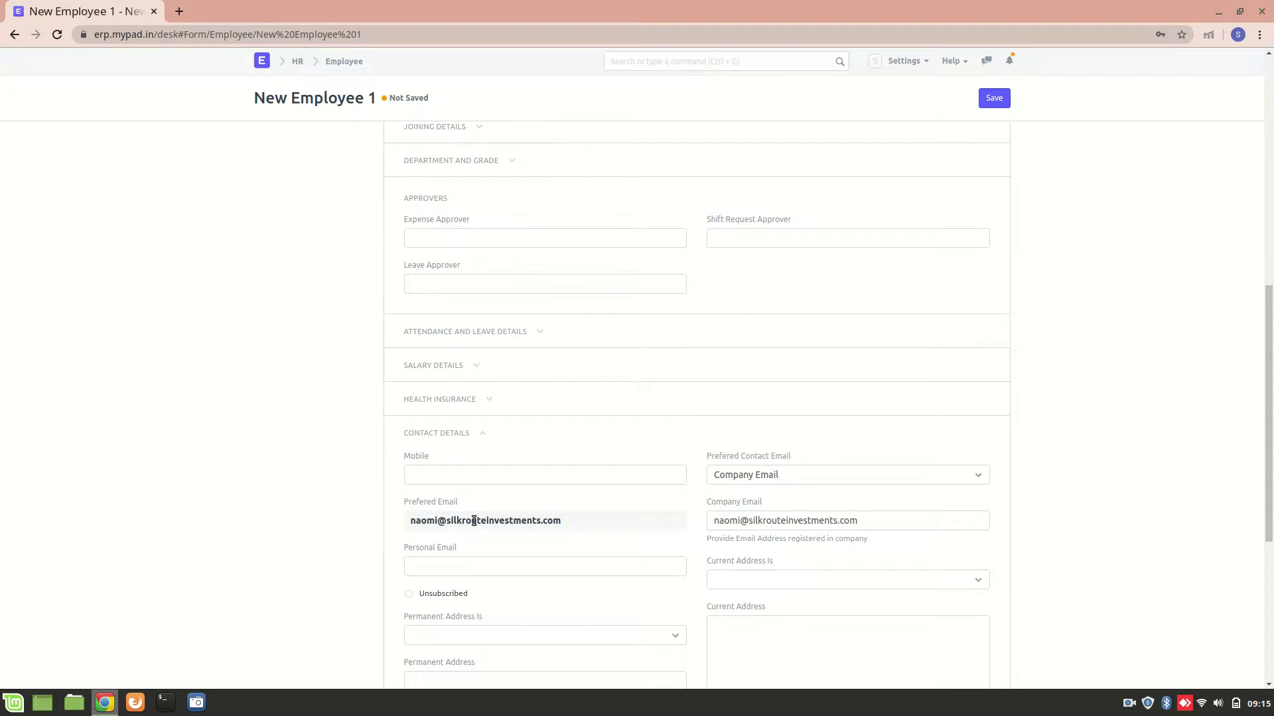
{"action": "scroll", "coordinate": [474, 520], "scroll_direction": "up", "scroll_amount": 3}
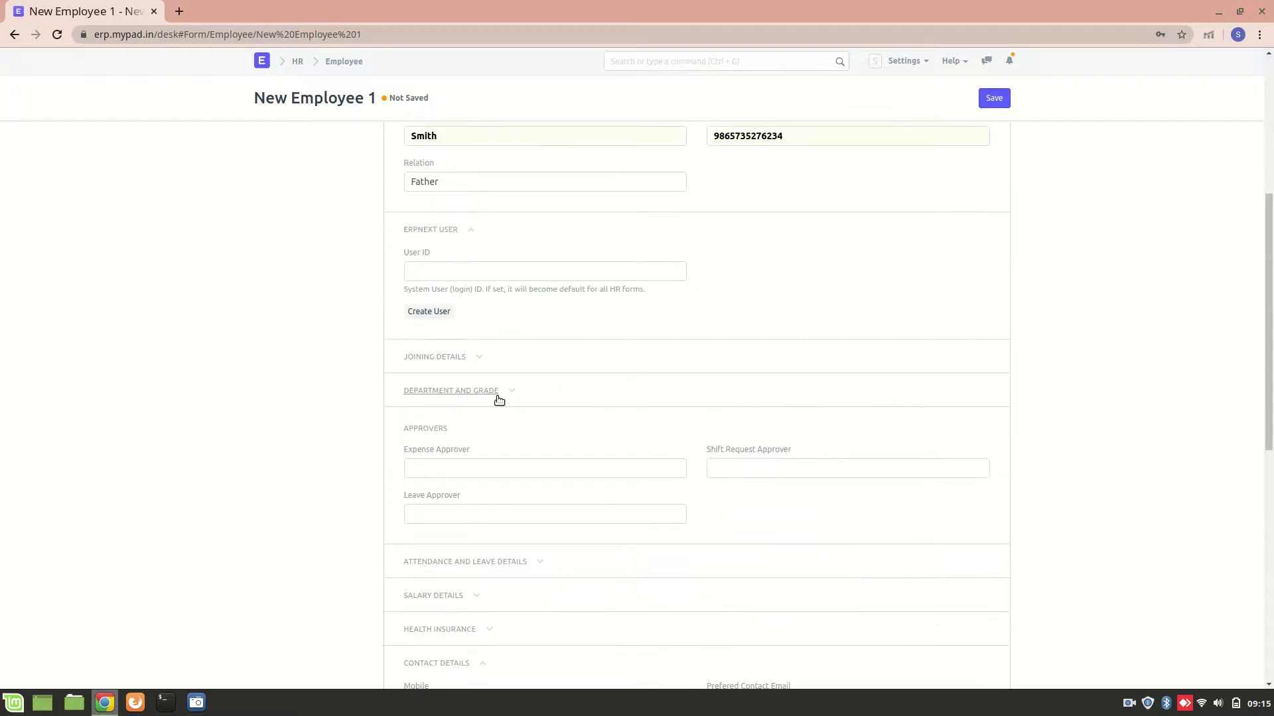
{"action": "scroll", "coordinate": [500, 398], "scroll_direction": "up", "scroll_amount": 3}
{"action": "scroll", "coordinate": [500, 398], "scroll_direction": "down", "scroll_amount": 8}
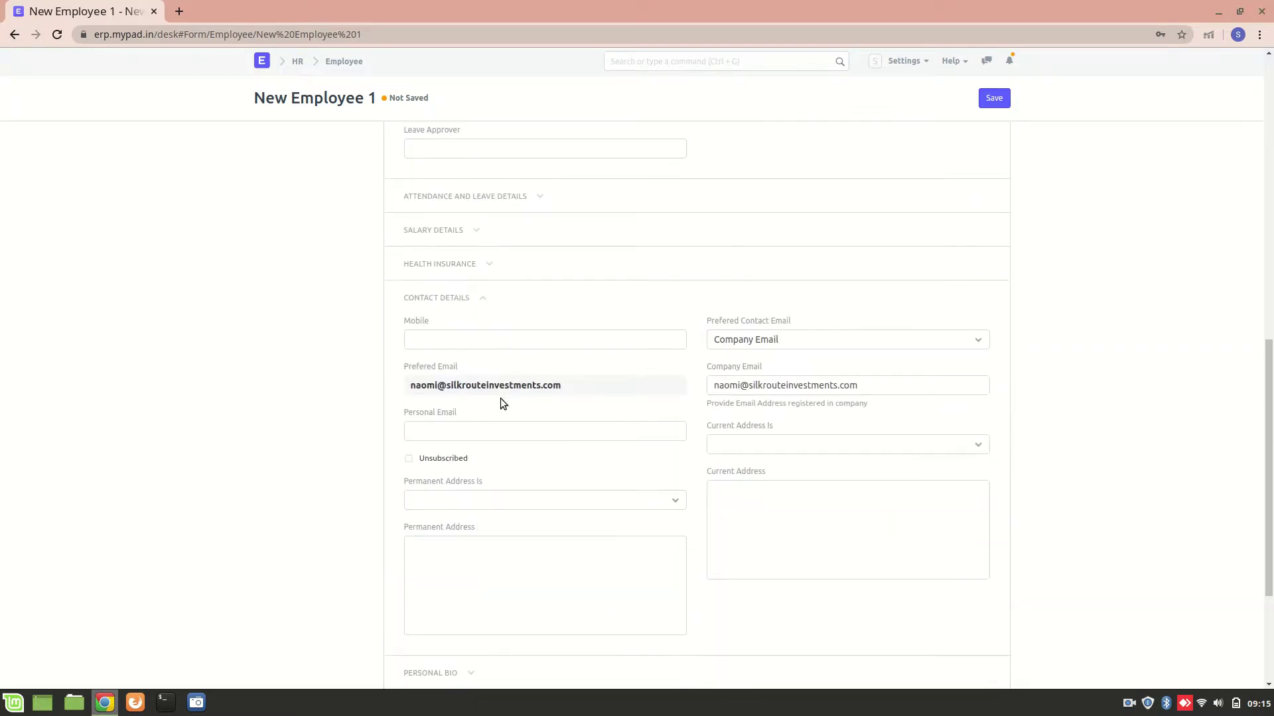
{"action": "scroll", "coordinate": [521, 296], "scroll_direction": "down", "scroll_amount": 3}
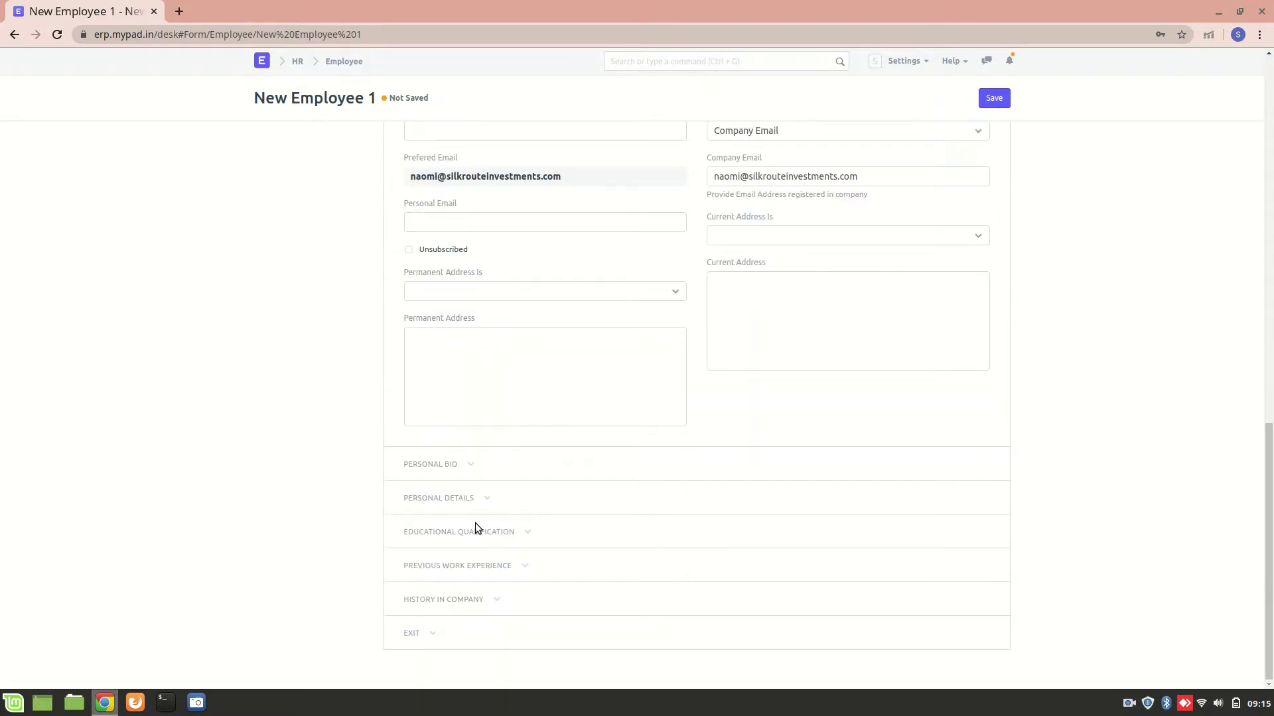
{"action": "scroll", "coordinate": [475, 523], "scroll_direction": "up", "scroll_amount": 5}
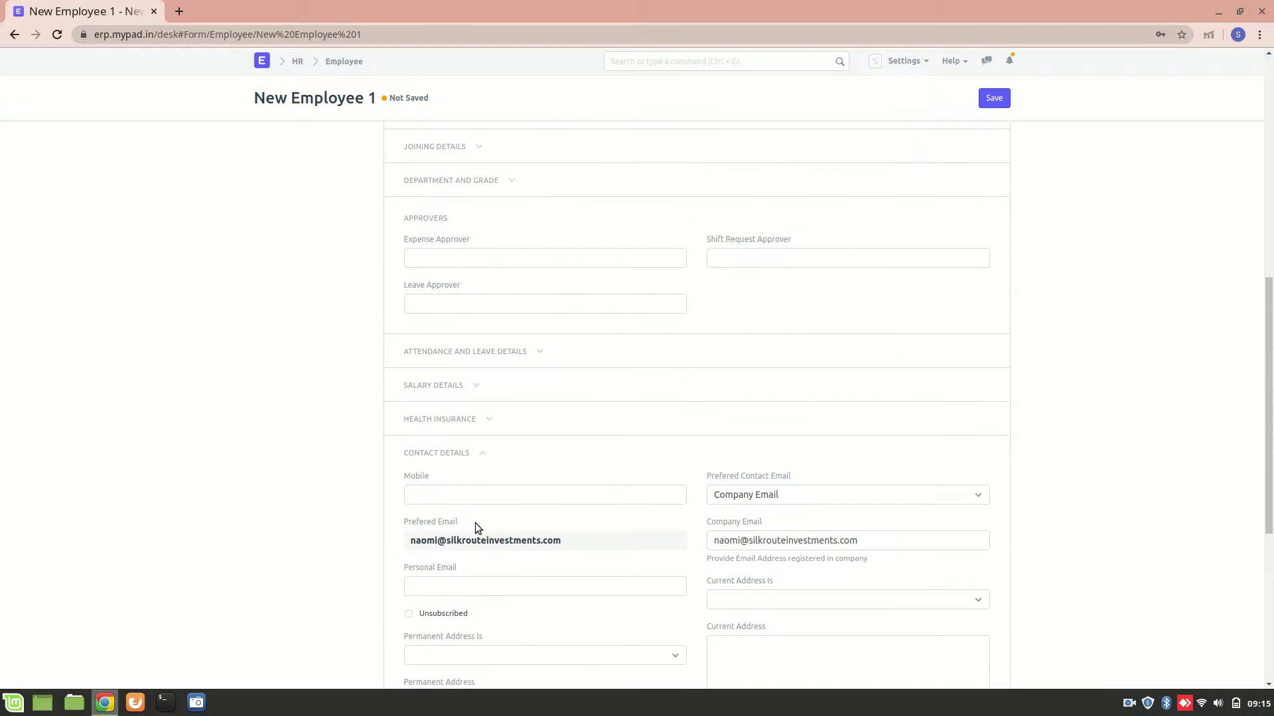
{"action": "scroll", "coordinate": [454, 386], "scroll_direction": "up", "scroll_amount": 2}
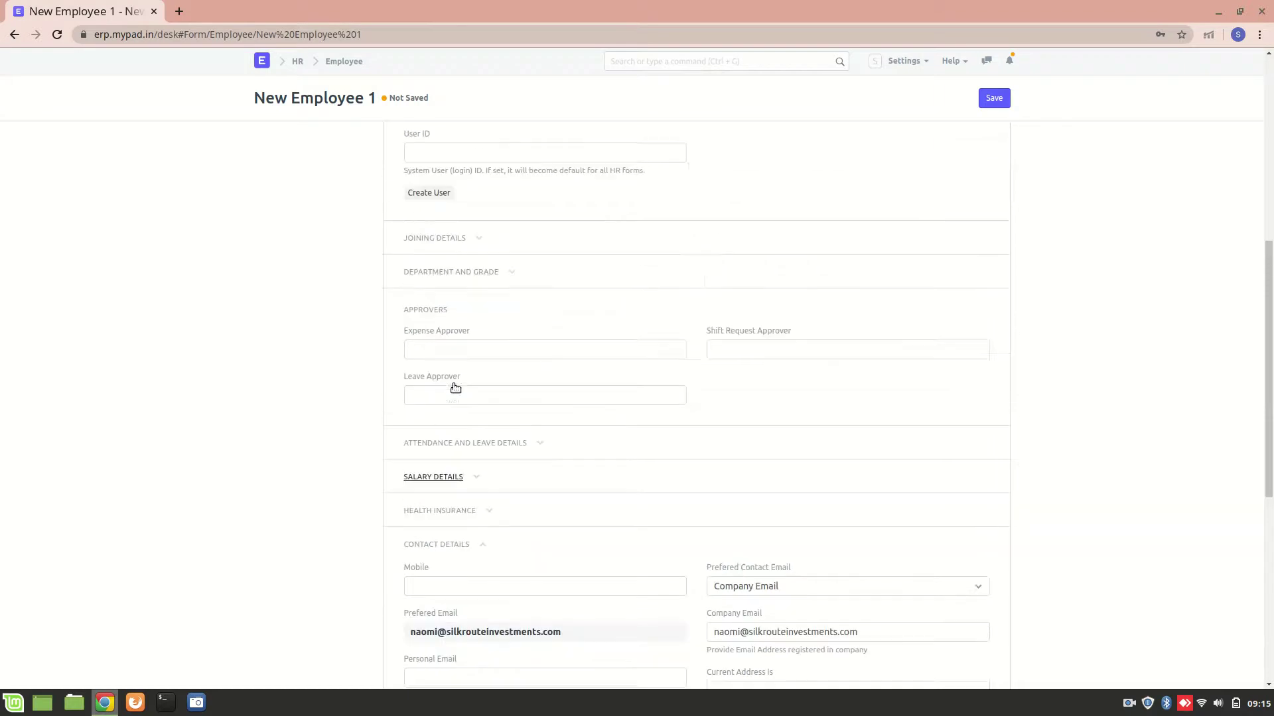
Step: Expand Joining Details and link the employee's matching Job Applicant record
{"action": "left_click", "coordinate": [455, 269]}
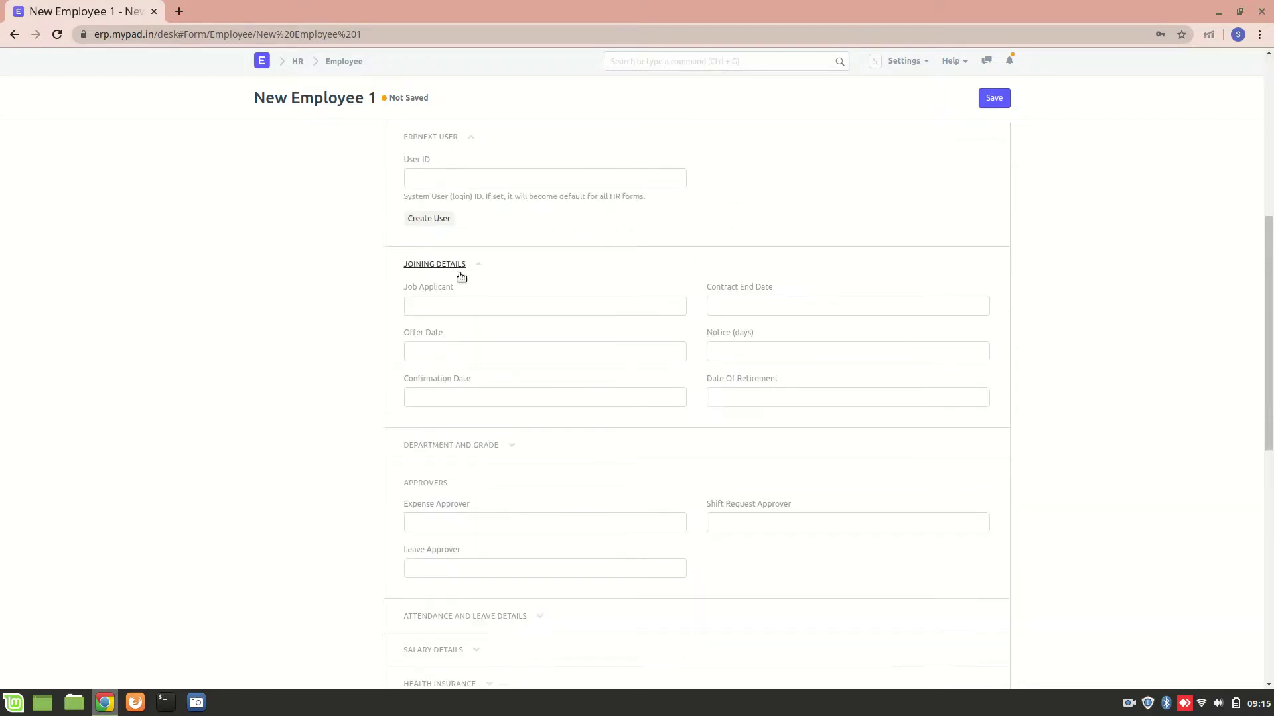
{"action": "left_click", "coordinate": [490, 306]}
{"action": "type", "text": "Na"}
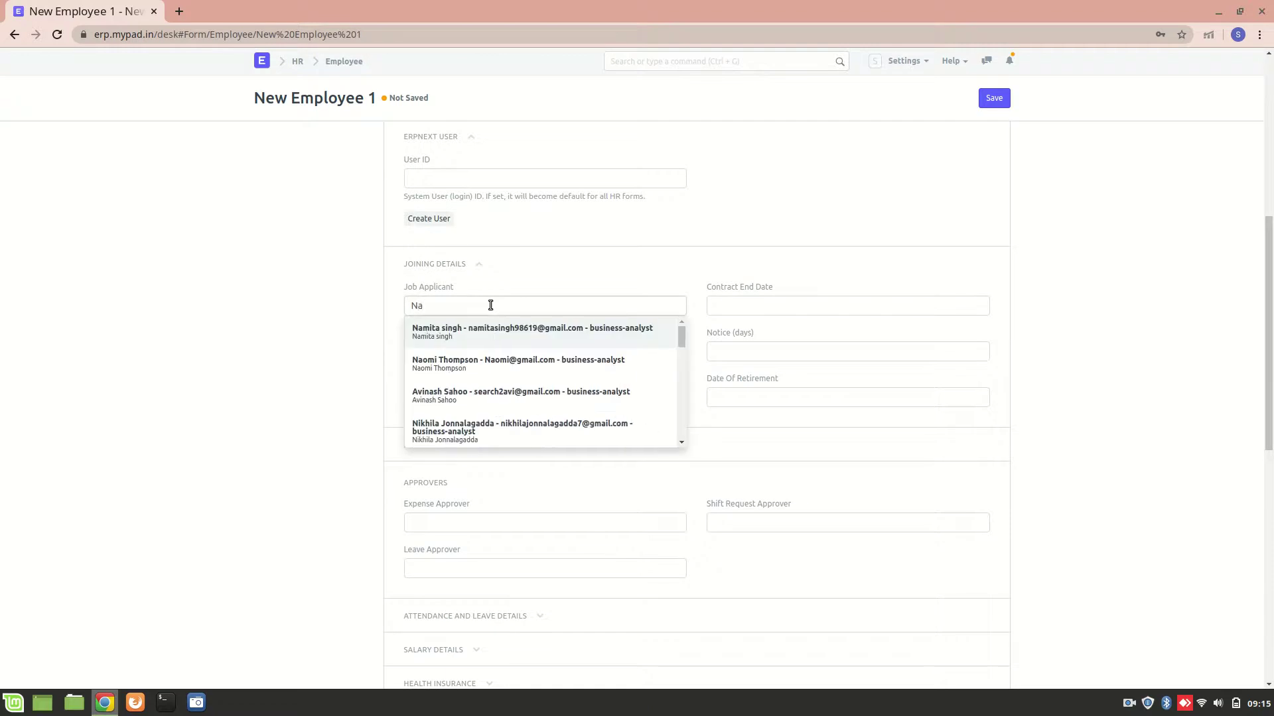
{"action": "type", "text": "o"}
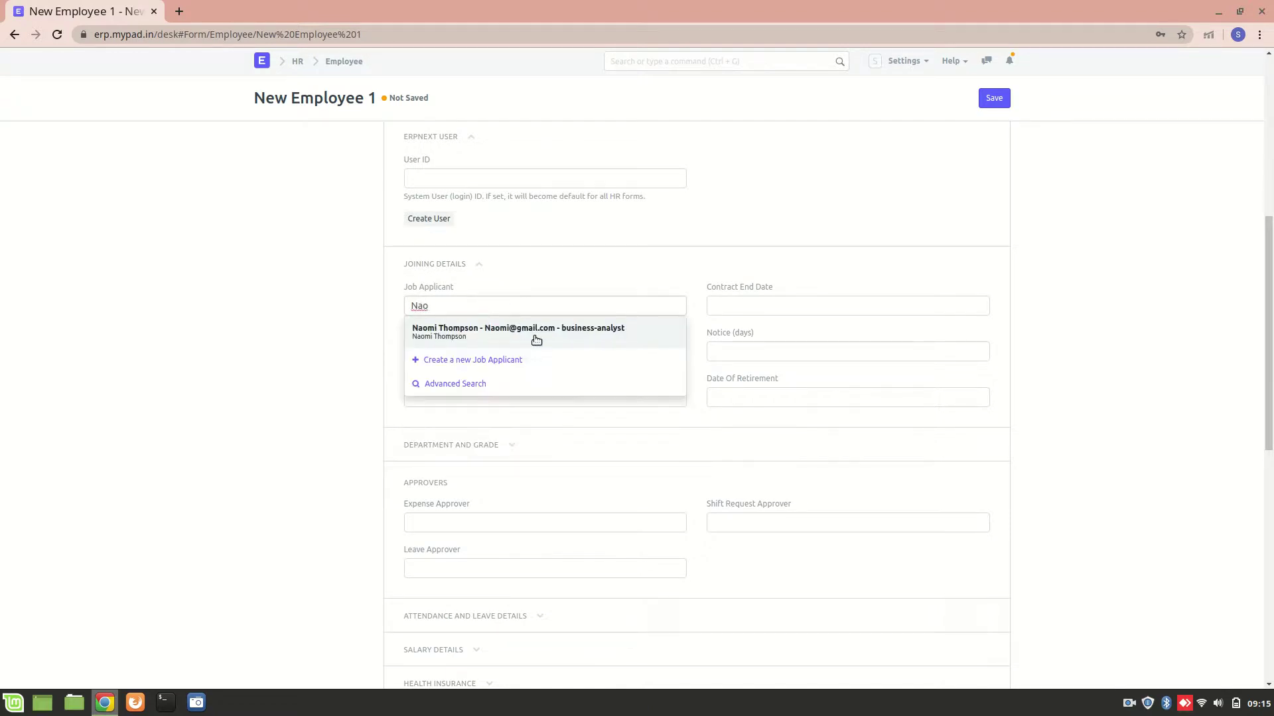
{"action": "left_click", "coordinate": [536, 339]}
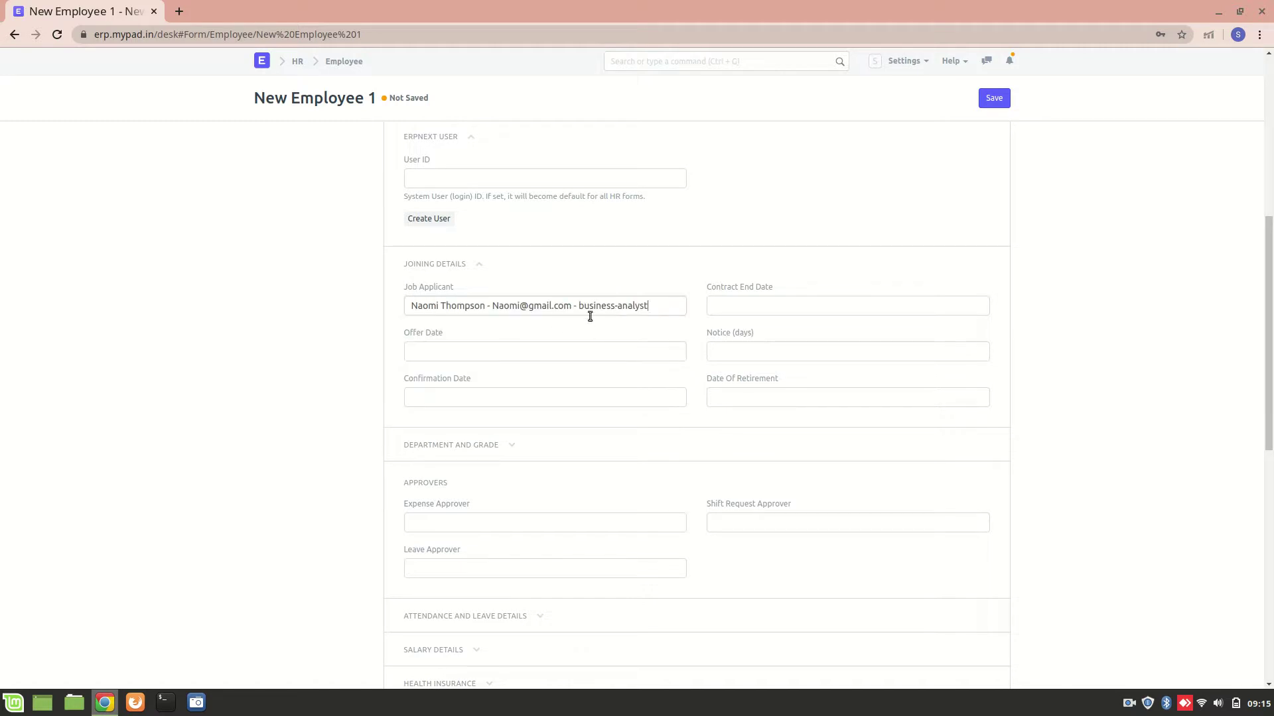
Step: Set Offer Date 16-10-2020 and Notice (days) 30, then save the employee
{"action": "left_click", "coordinate": [556, 347]}
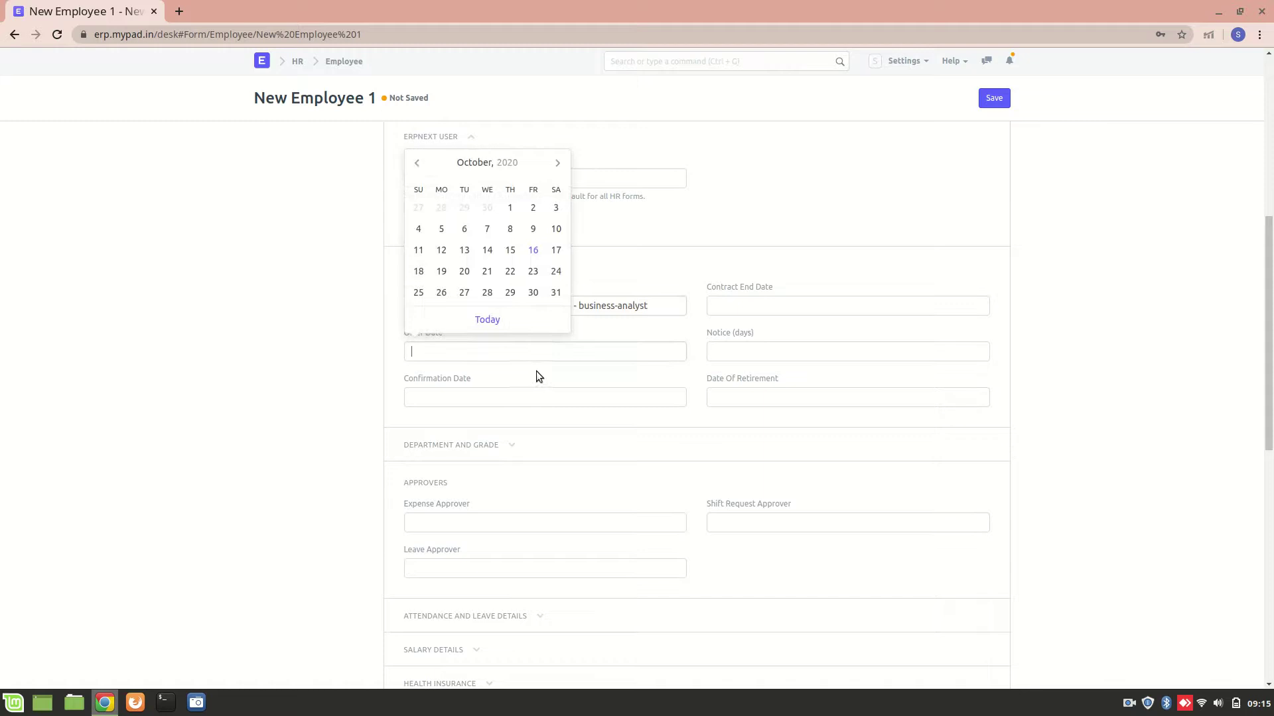
{"action": "left_click", "coordinate": [532, 253]}
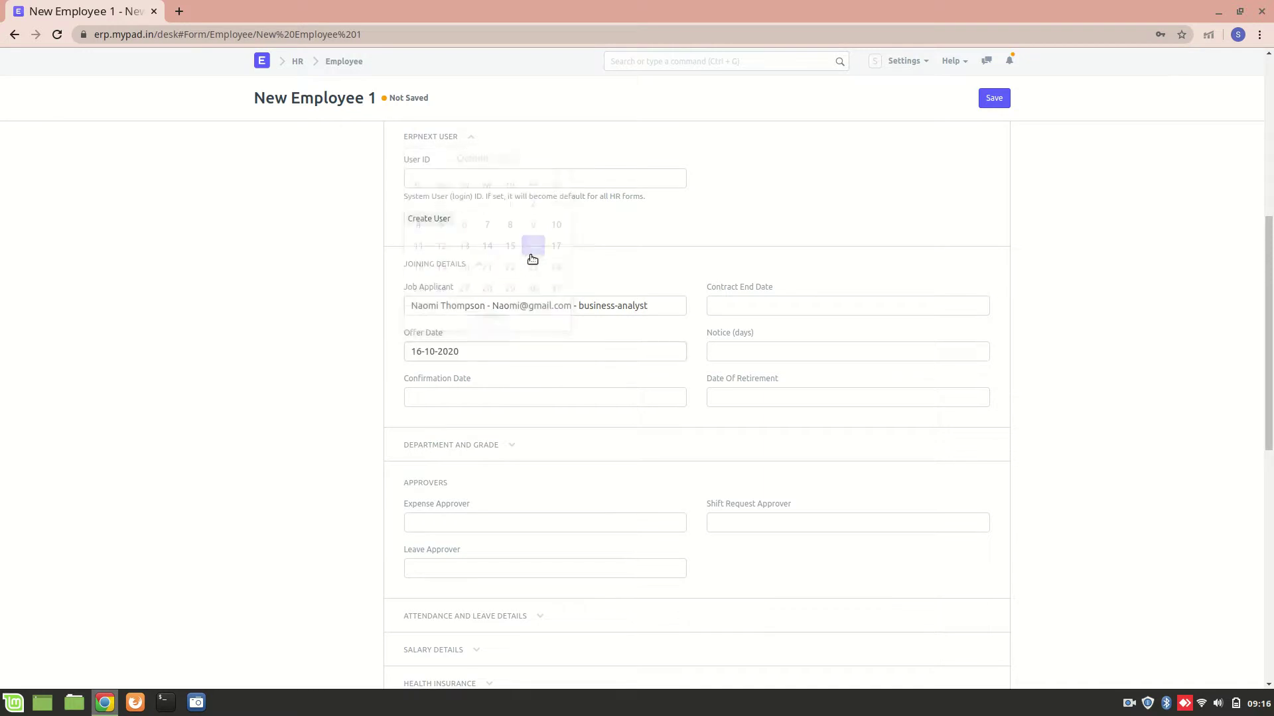
{"action": "left_click", "coordinate": [730, 353]}
{"action": "type", "text": "30"}
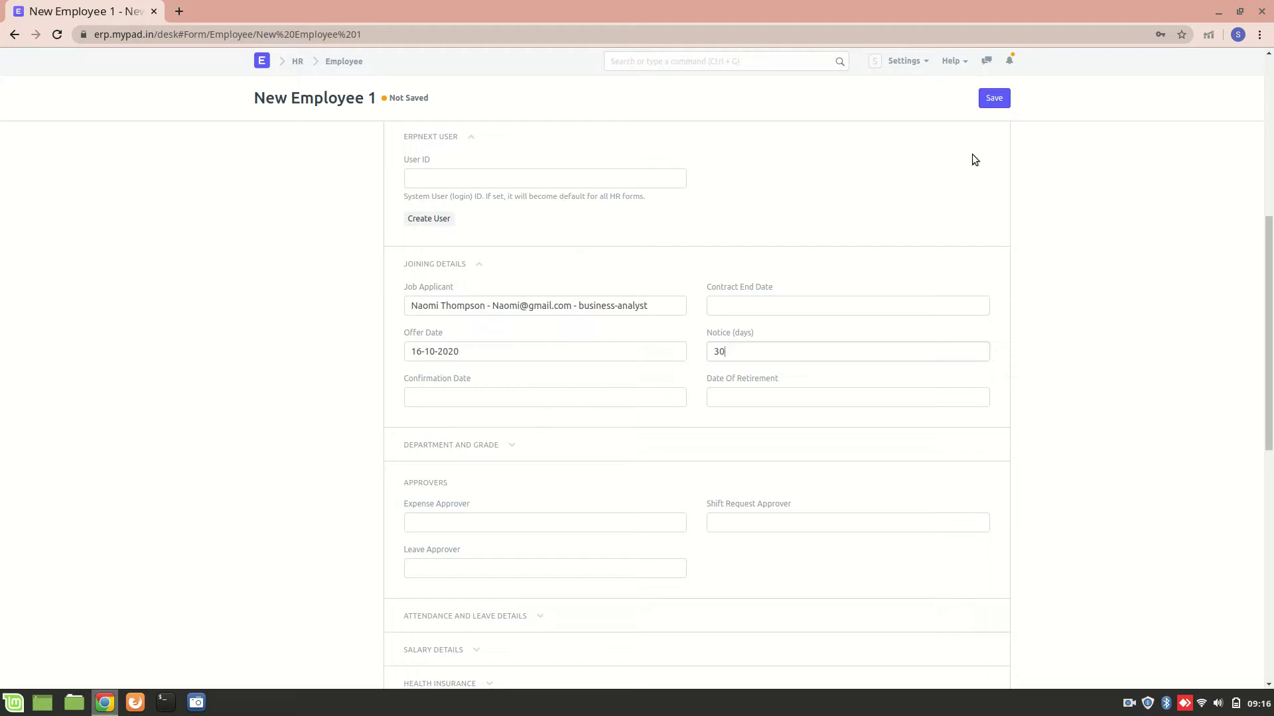
{"action": "left_click", "coordinate": [986, 93]}
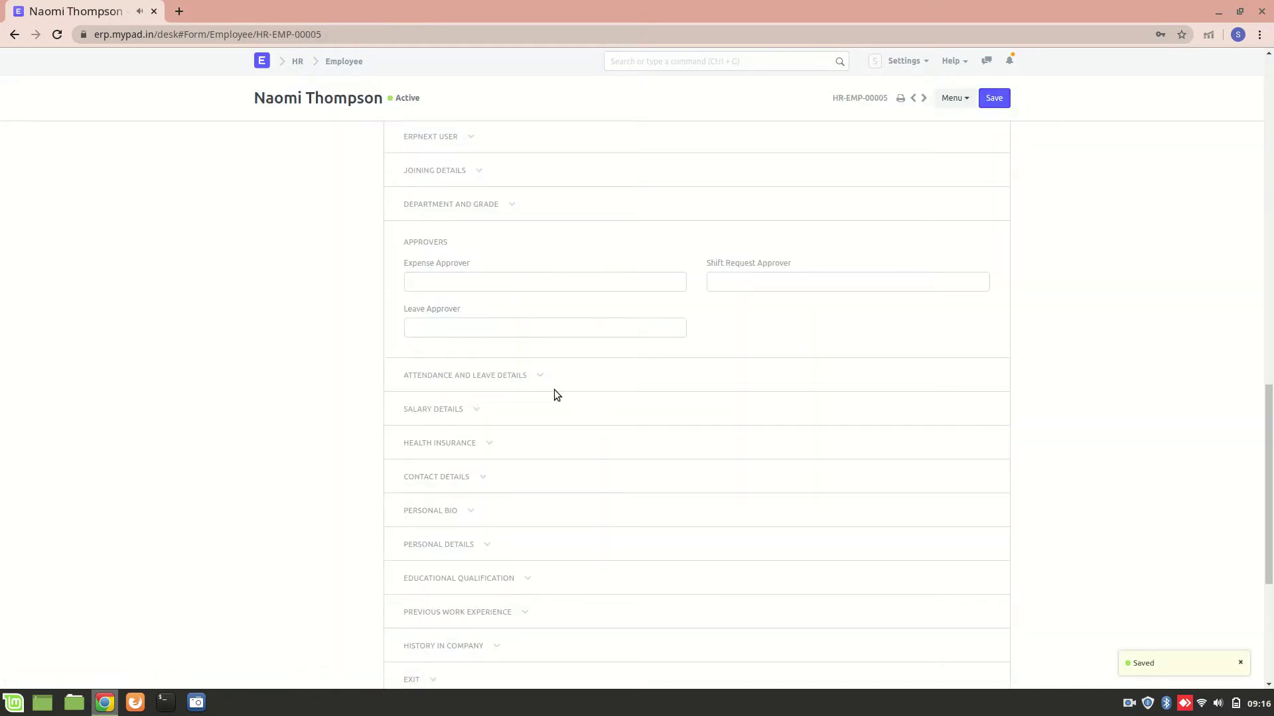
Step: Expand Salary Details and reset Salary Mode from Bank back to blank
{"action": "scroll", "coordinate": [555, 388], "scroll_direction": "up", "scroll_amount": 7}
{"action": "scroll", "coordinate": [517, 378], "scroll_direction": "up", "scroll_amount": 8}
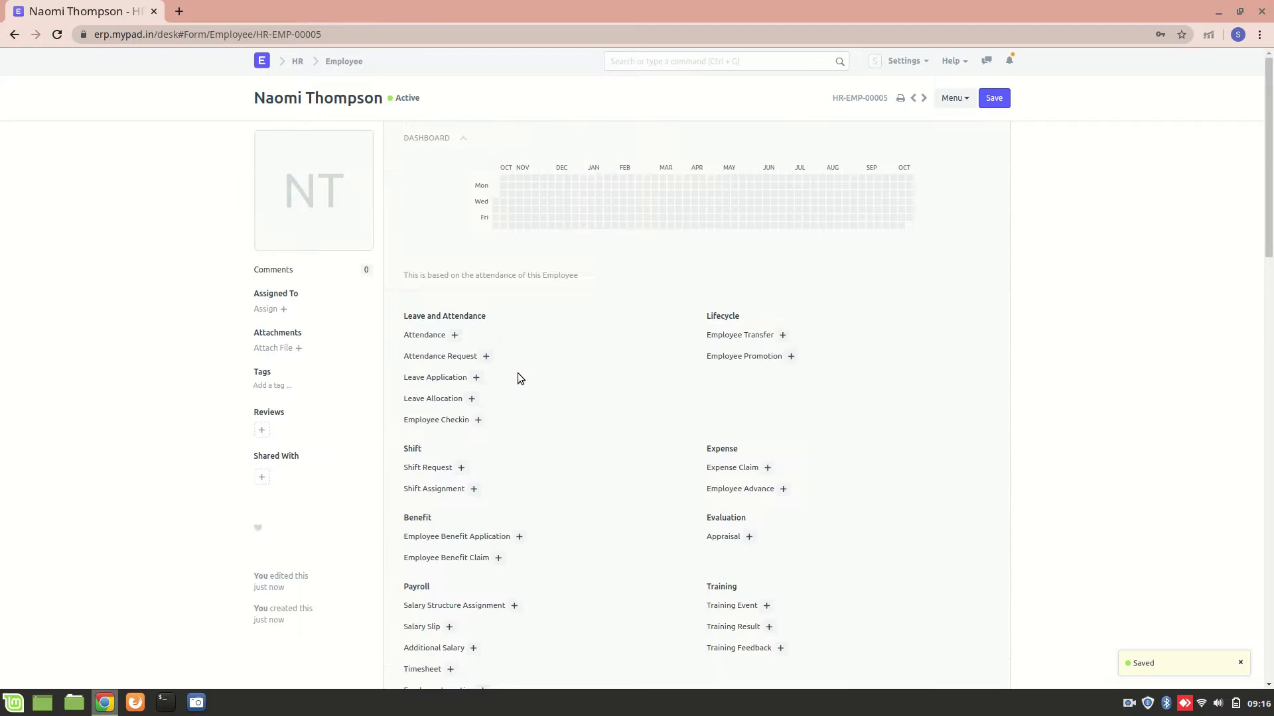
{"action": "scroll", "coordinate": [351, 378], "scroll_direction": "down", "scroll_amount": 11}
{"action": "scroll", "coordinate": [351, 378], "scroll_direction": "down", "scroll_amount": 8}
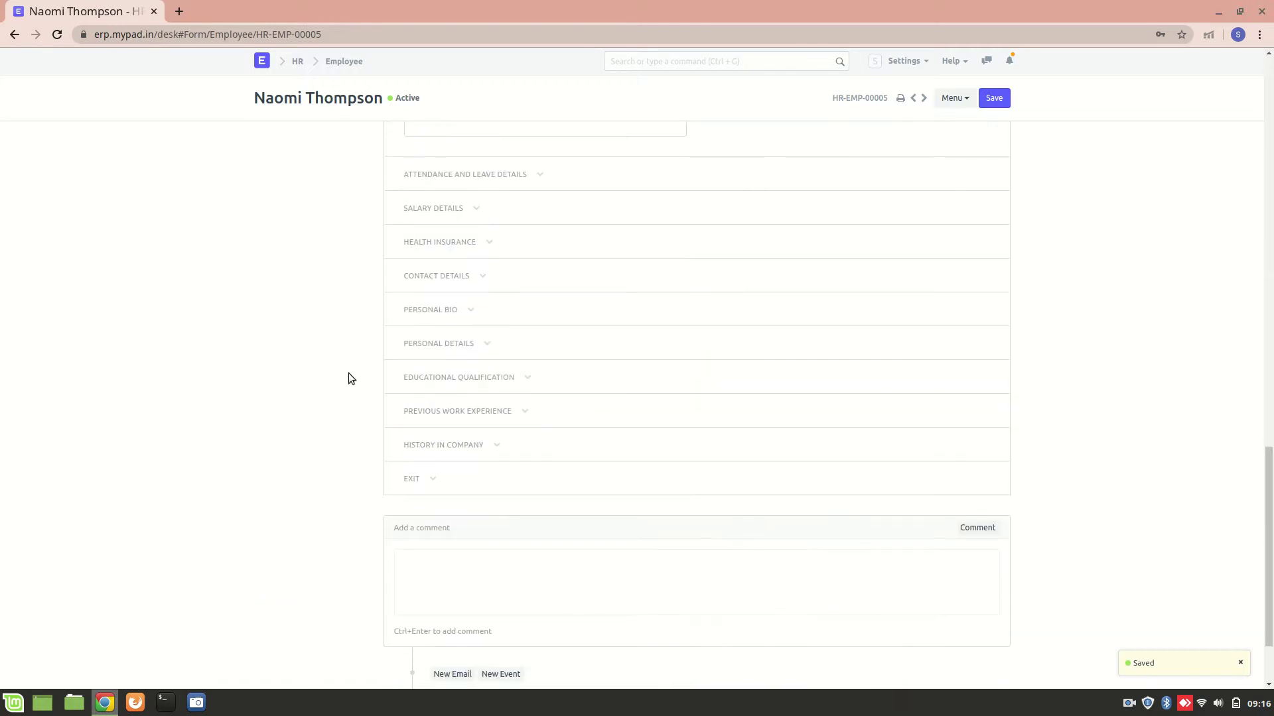
{"action": "left_click", "coordinate": [476, 215]}
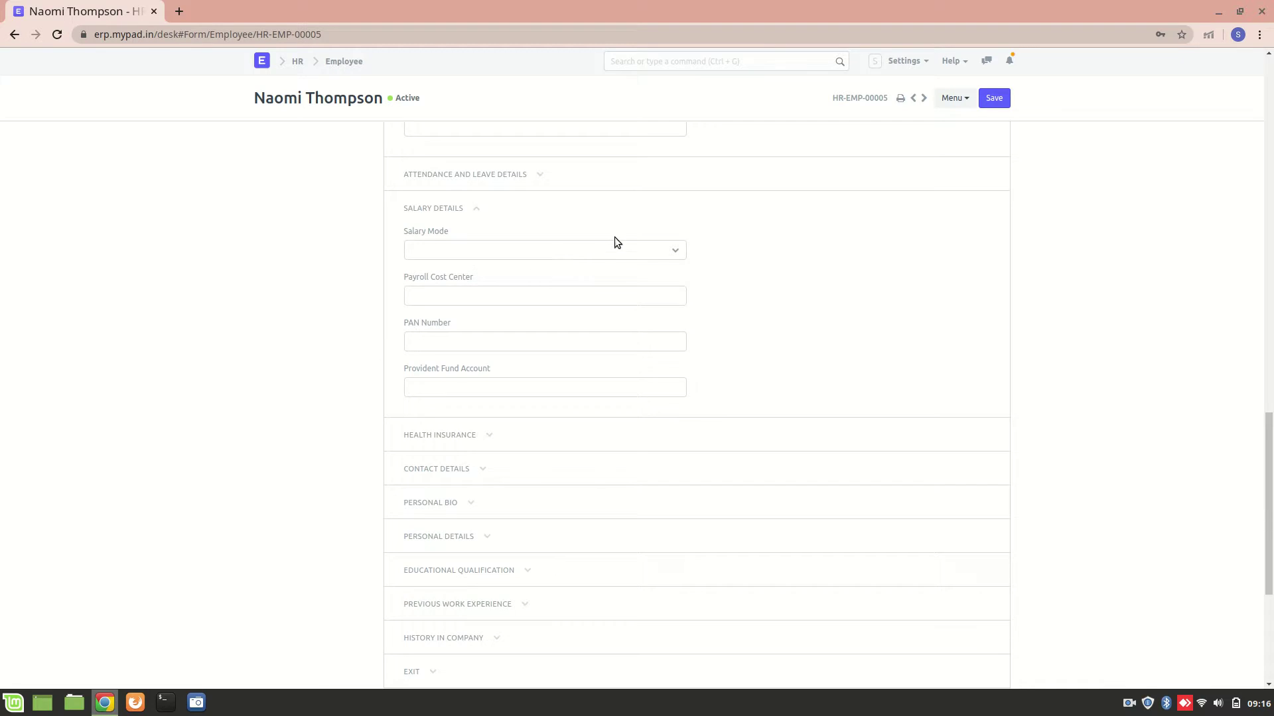
{"action": "left_click", "coordinate": [659, 249]}
{"action": "left_click", "coordinate": [773, 249]}
{"action": "left_click", "coordinate": [465, 250]}
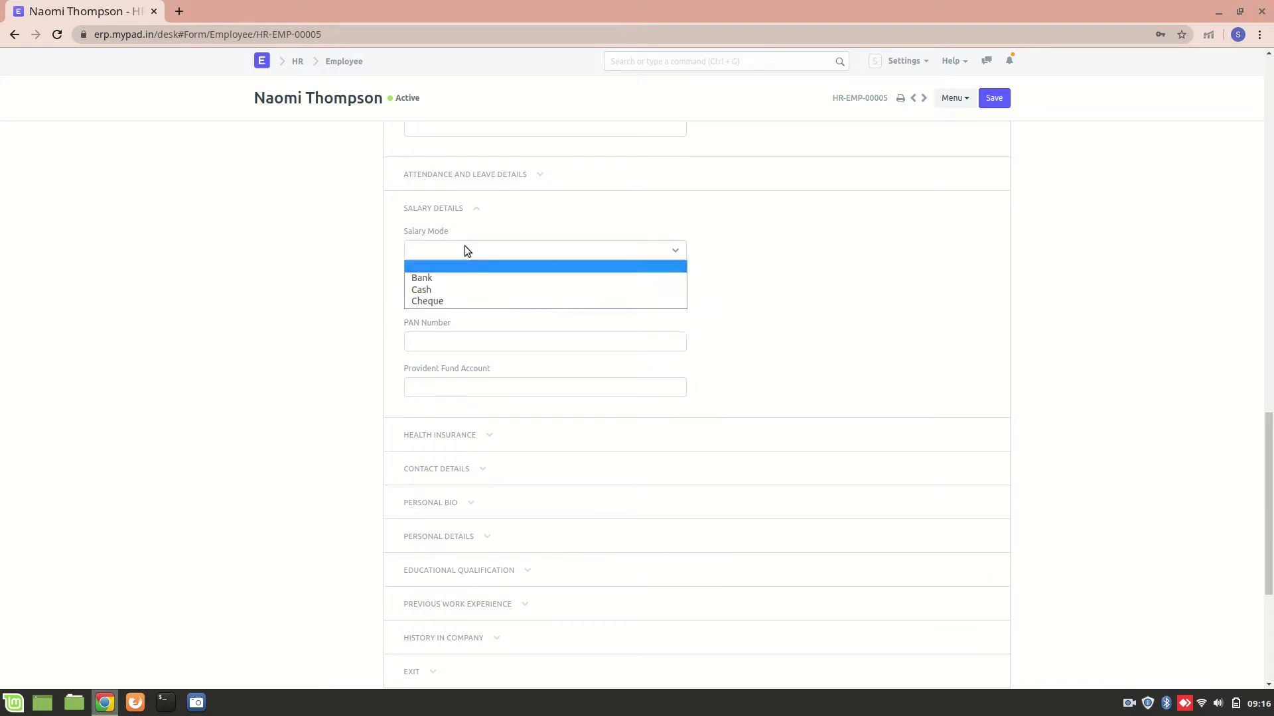
{"action": "key", "text": "Escape"}
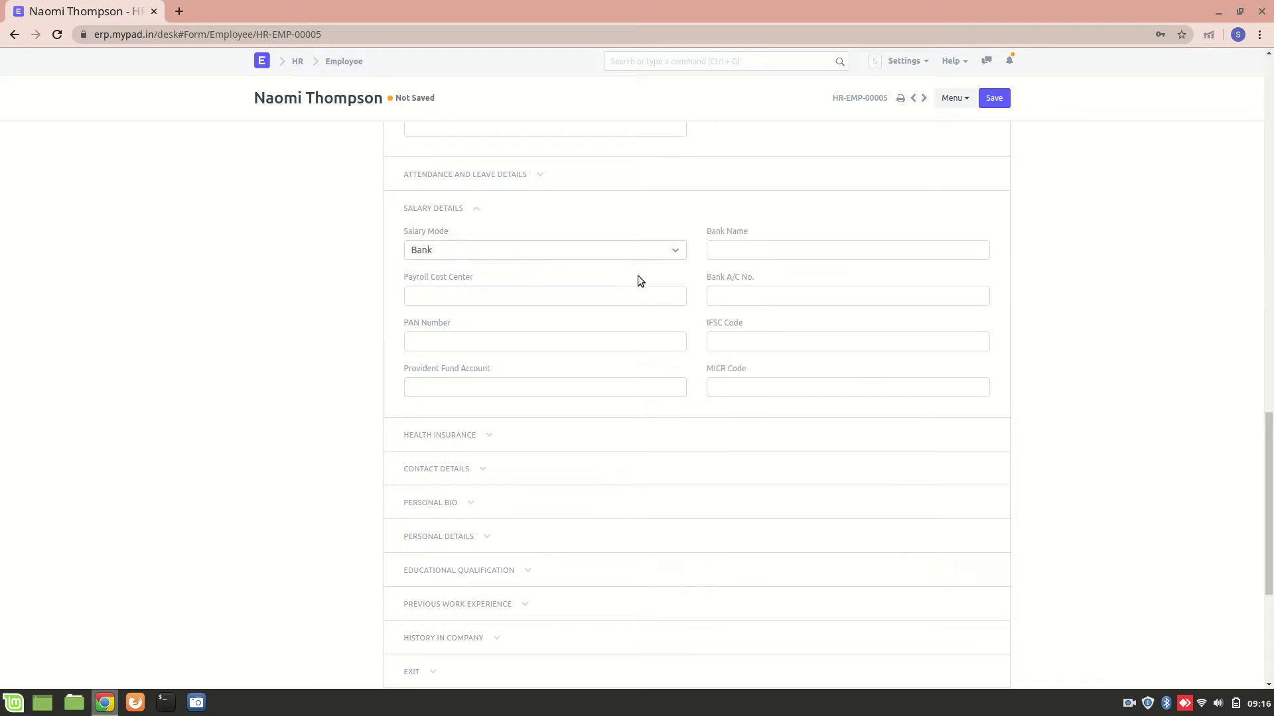
{"action": "left_click", "coordinate": [670, 252]}
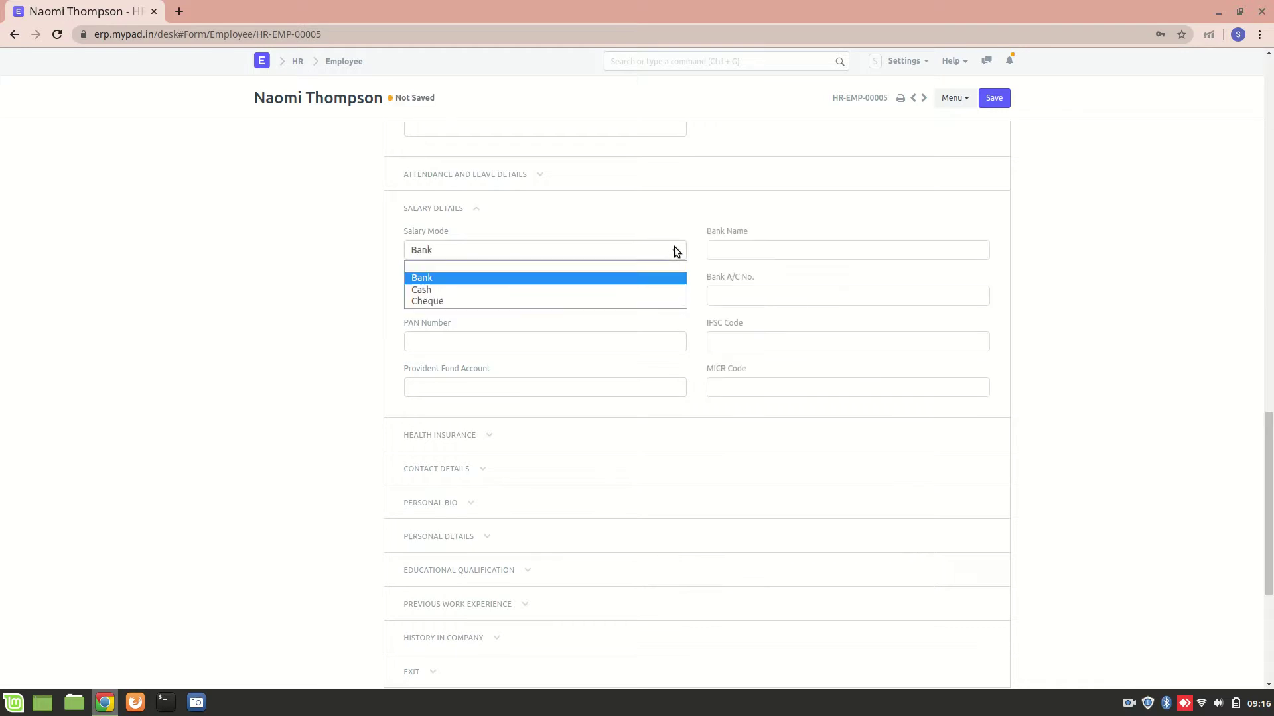
{"action": "left_click", "coordinate": [627, 266]}
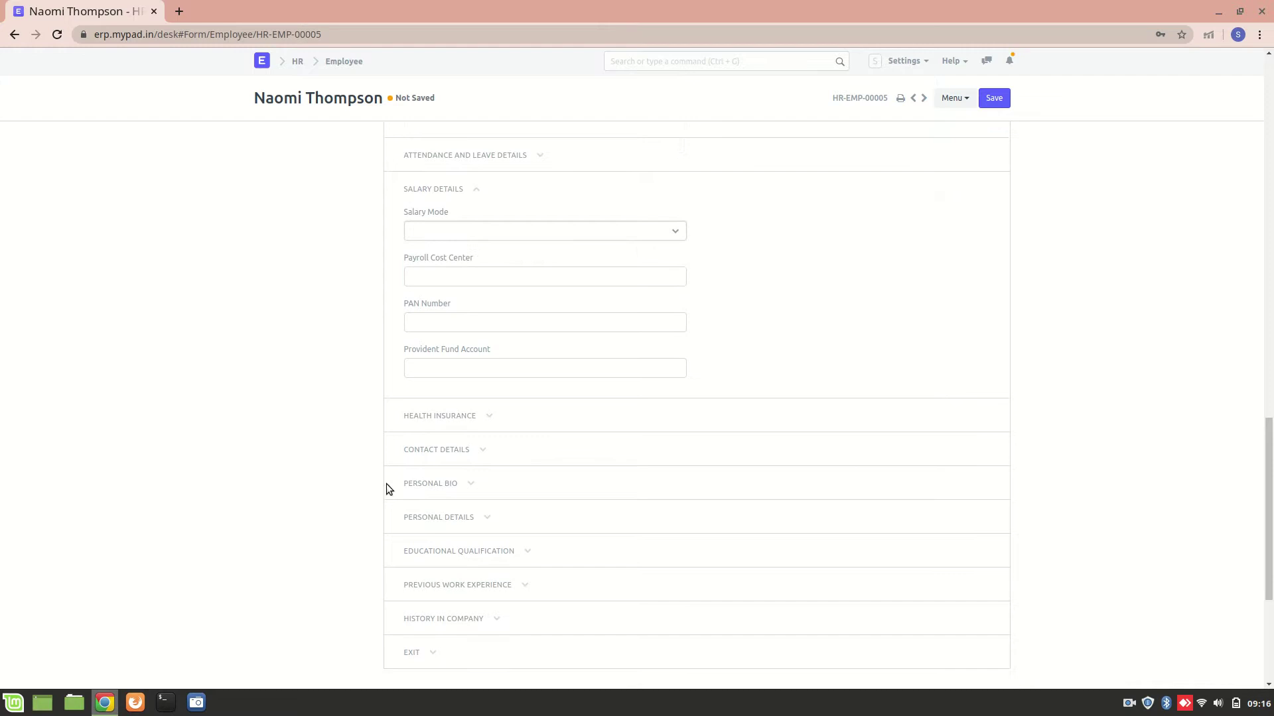
Step: Expand the Personal Bio and Personal Details sections
{"action": "left_click", "coordinate": [466, 483]}
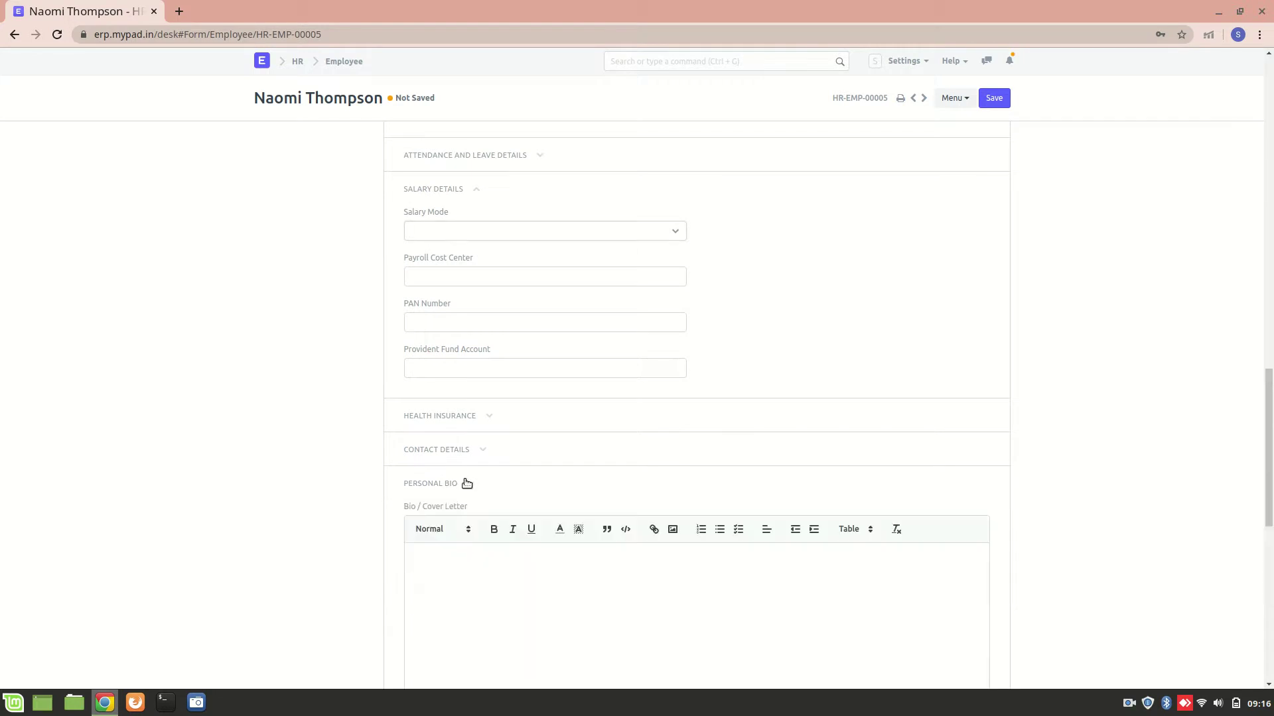
{"action": "scroll", "coordinate": [463, 484], "scroll_direction": "down", "scroll_amount": 5}
{"action": "scroll", "coordinate": [336, 371], "scroll_direction": "down", "scroll_amount": 4}
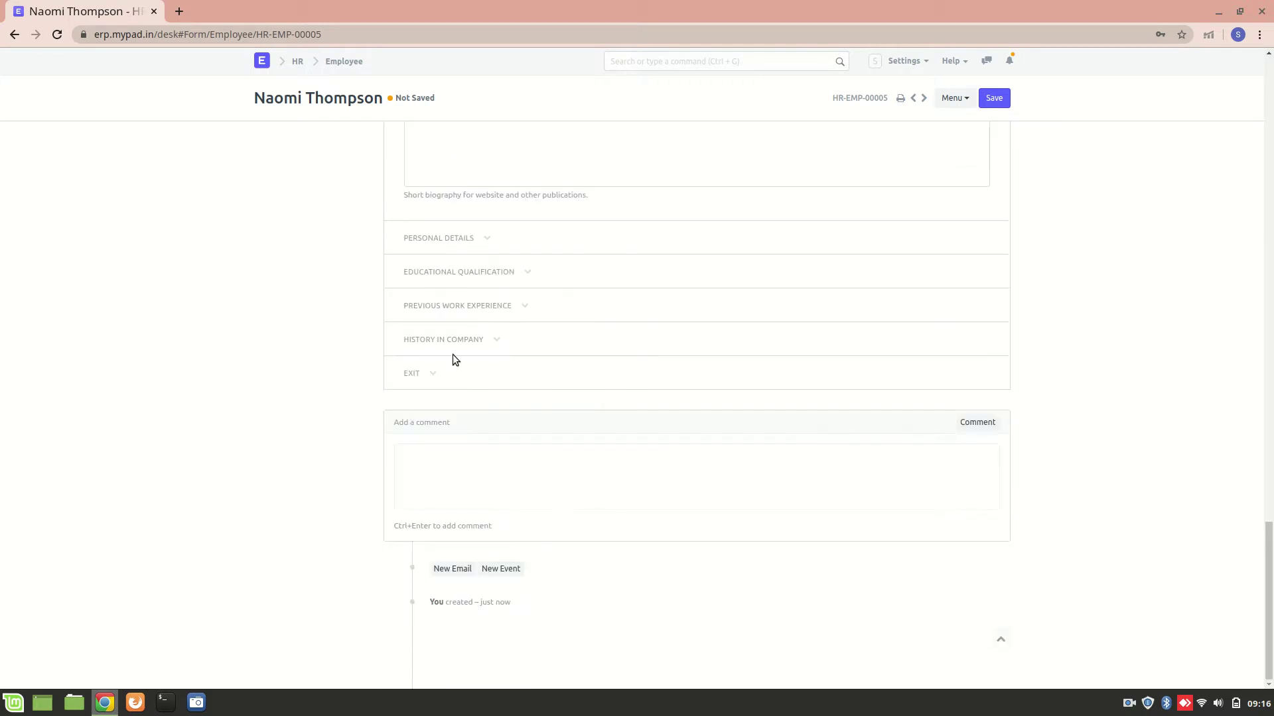
{"action": "left_click", "coordinate": [470, 241]}
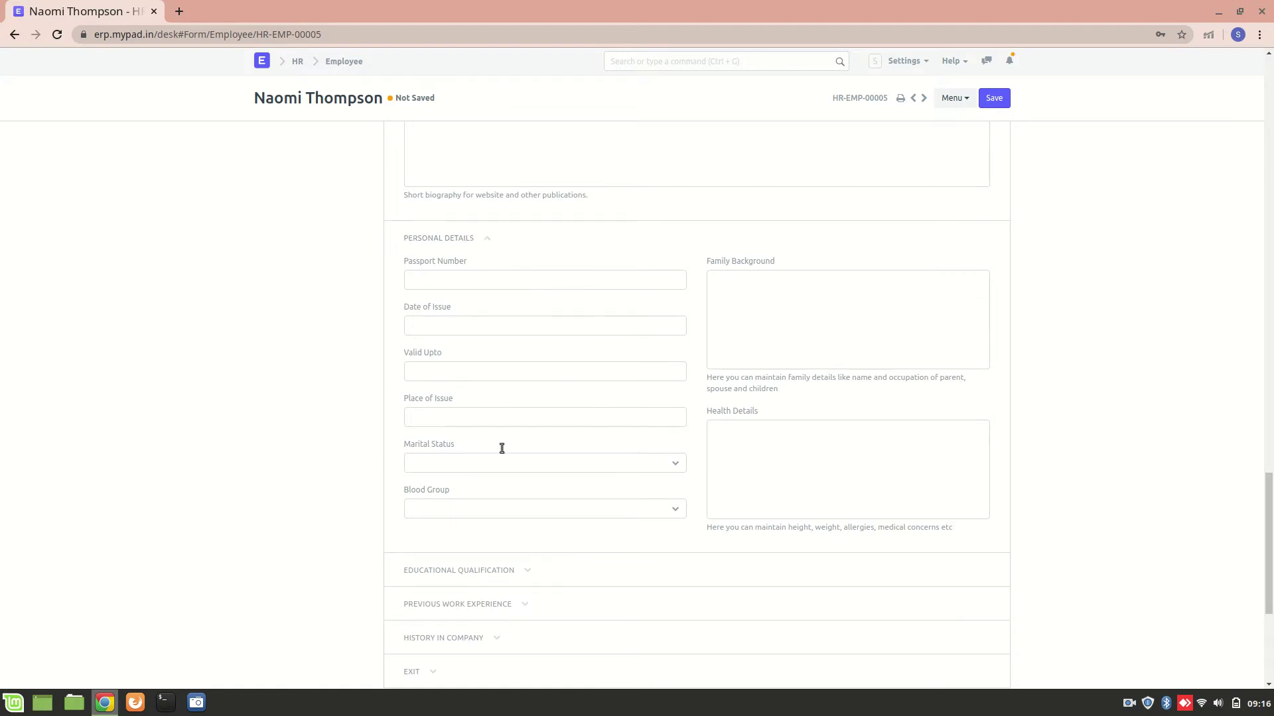
{"action": "scroll", "coordinate": [455, 536], "scroll_direction": "down", "scroll_amount": 5}
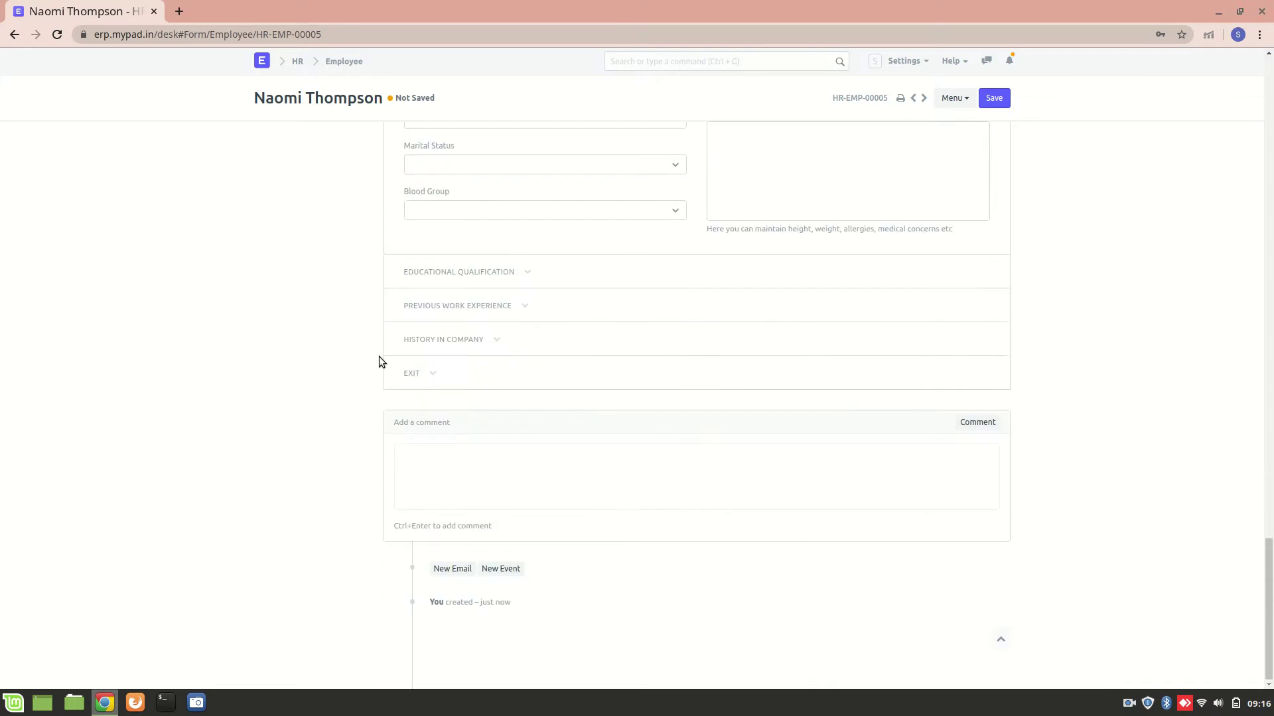
Step: Expand Educational Qualification, Previous Work Experience and History in Company, leaving them empty
{"action": "left_click", "coordinate": [472, 273]}
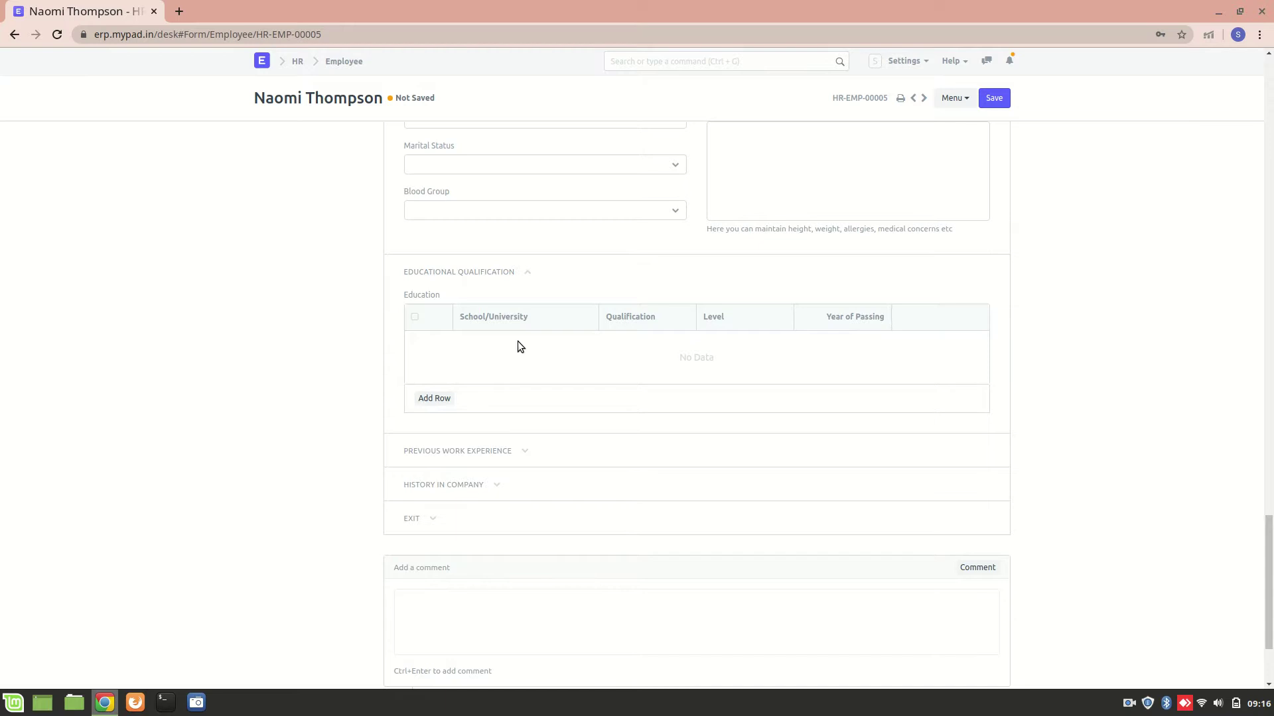
{"action": "left_click", "coordinate": [495, 450]}
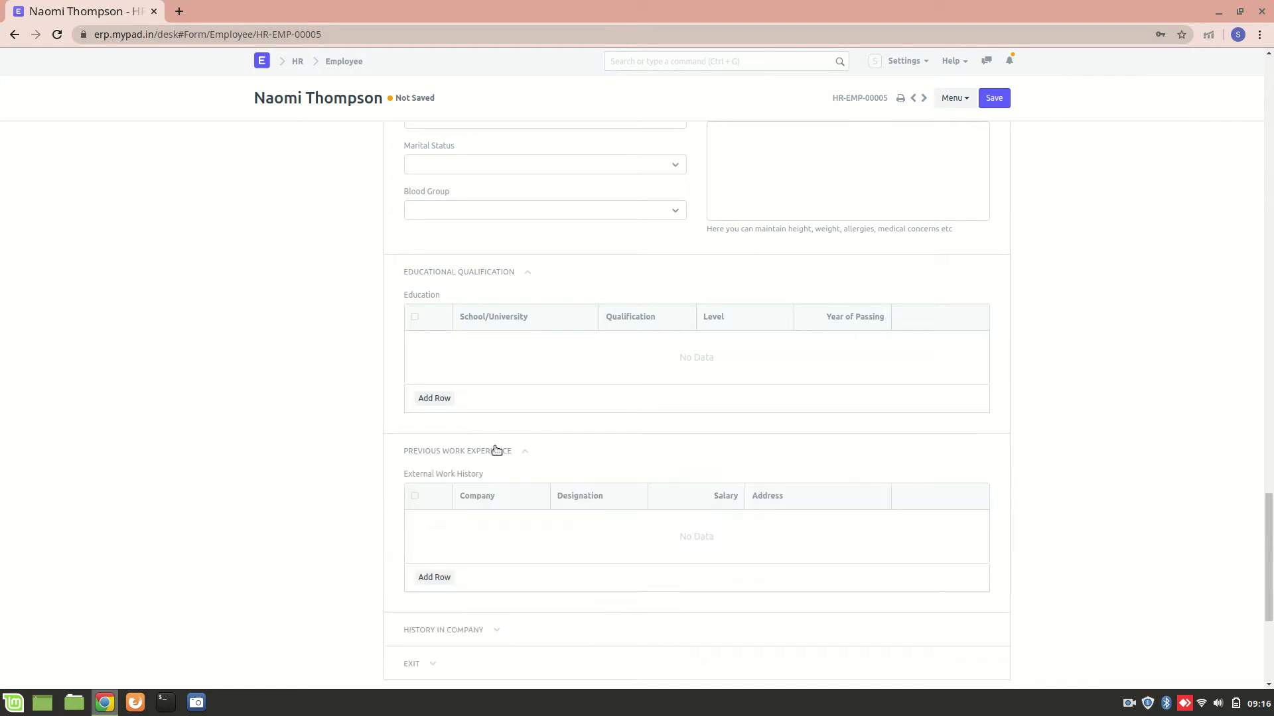
{"action": "scroll", "coordinate": [495, 449], "scroll_direction": "down", "scroll_amount": 3}
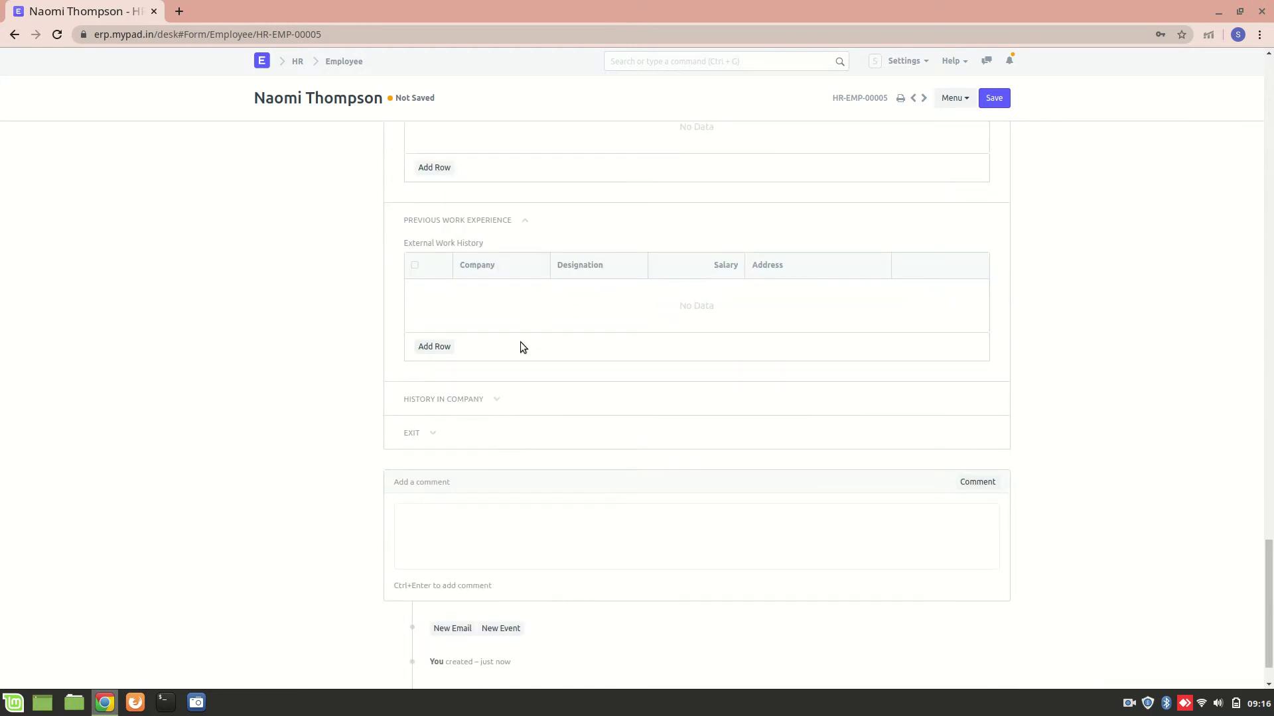
{"action": "left_click", "coordinate": [454, 405]}
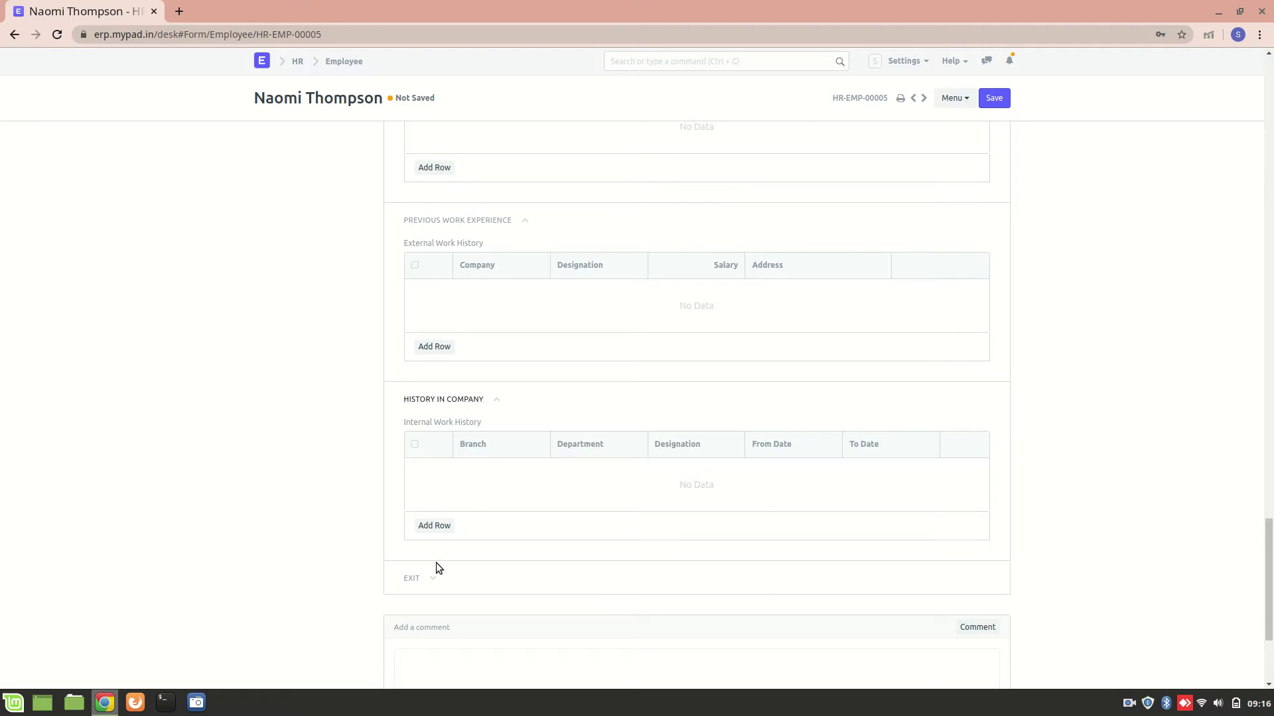
{"action": "scroll", "coordinate": [391, 535], "scroll_direction": "down", "scroll_amount": 3}
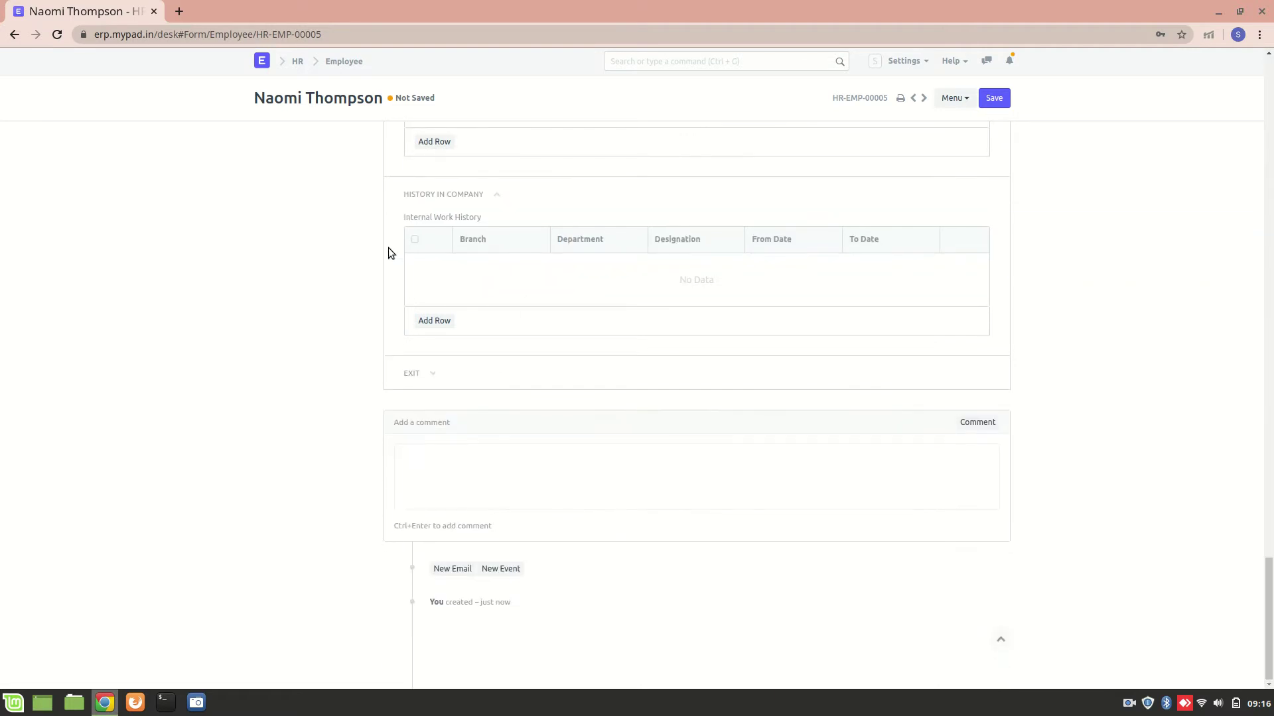
{"action": "scroll", "coordinate": [538, 296], "scroll_direction": "up", "scroll_amount": 20}
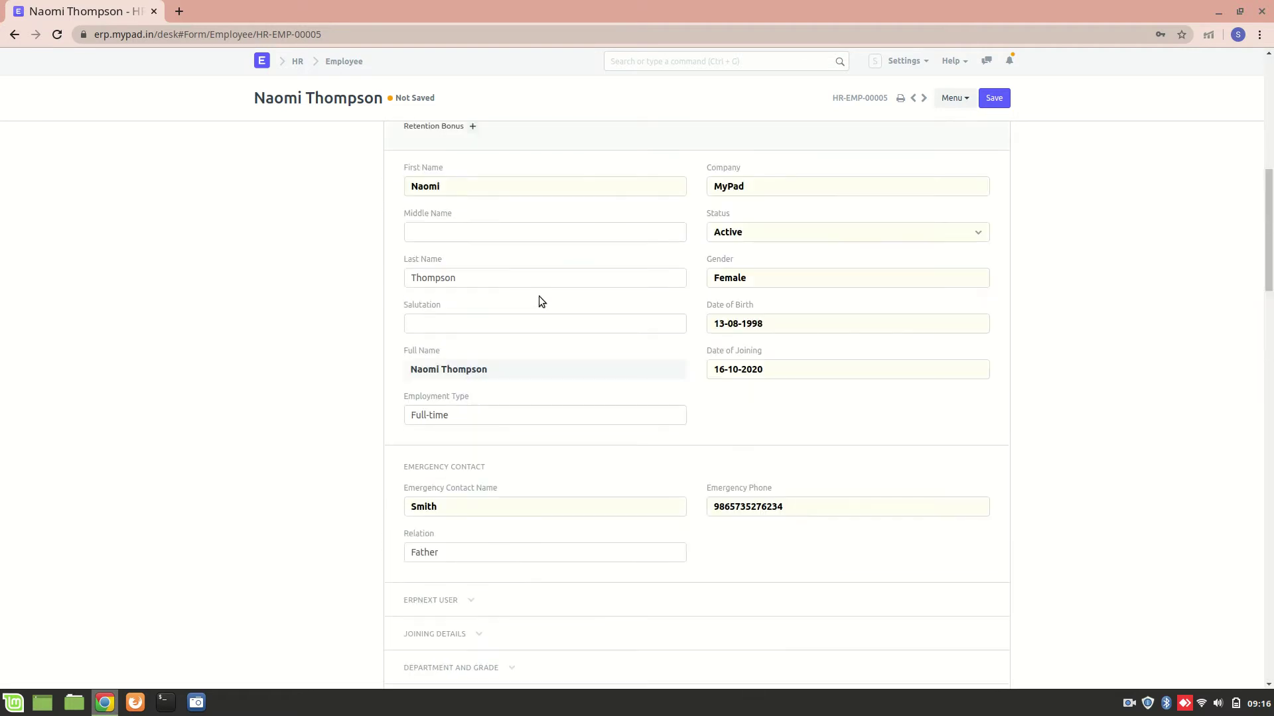
{"action": "scroll", "coordinate": [539, 302], "scroll_direction": "up", "scroll_amount": 1}
{"action": "scroll", "coordinate": [540, 297], "scroll_direction": "up", "scroll_amount": 4}
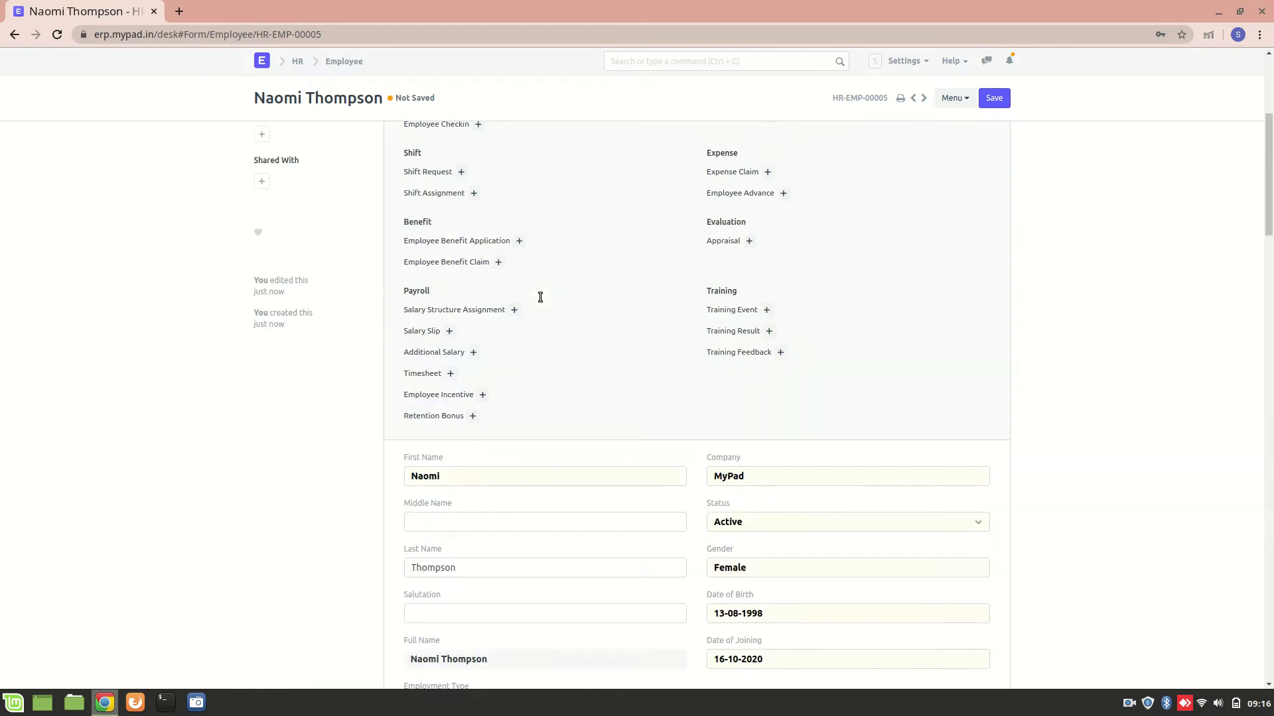
{"action": "scroll", "coordinate": [540, 296], "scroll_direction": "down", "scroll_amount": 6}
{"action": "scroll", "coordinate": [455, 430], "scroll_direction": "down", "scroll_amount": 4}
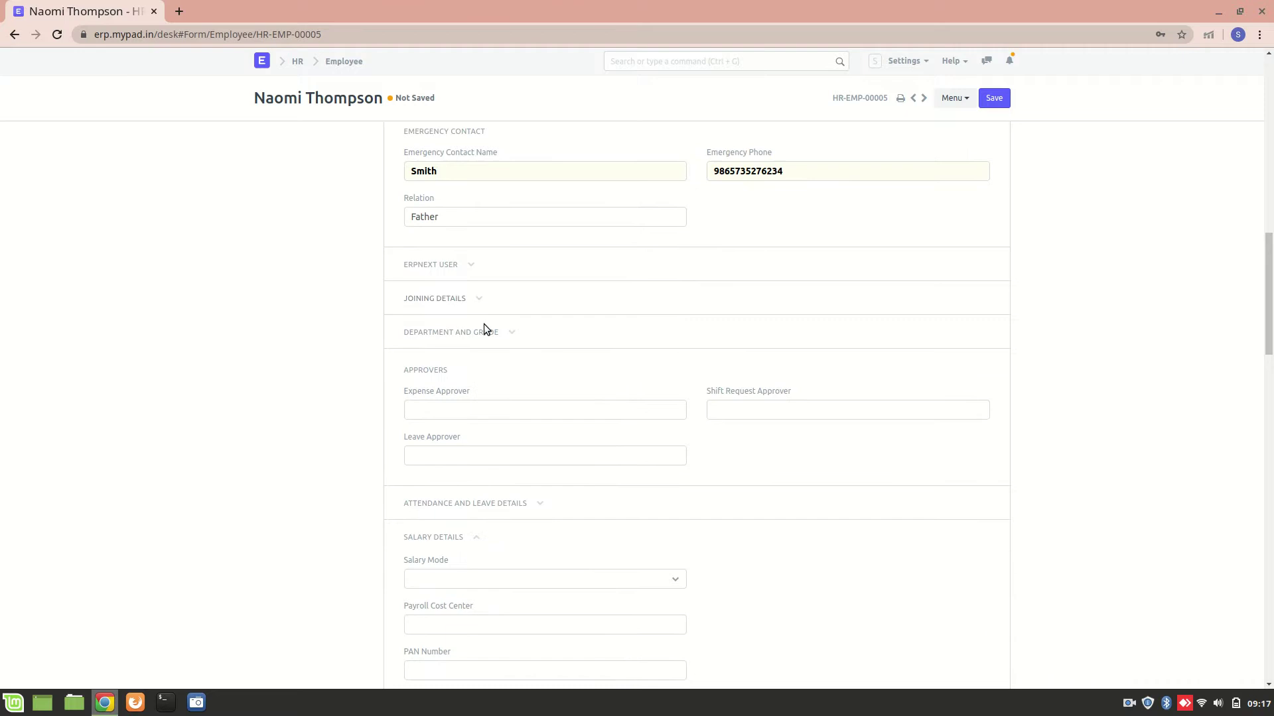
Step: Set Department to Technology - MyPad and Designation to Business Analyst
{"action": "left_click", "coordinate": [483, 331]}
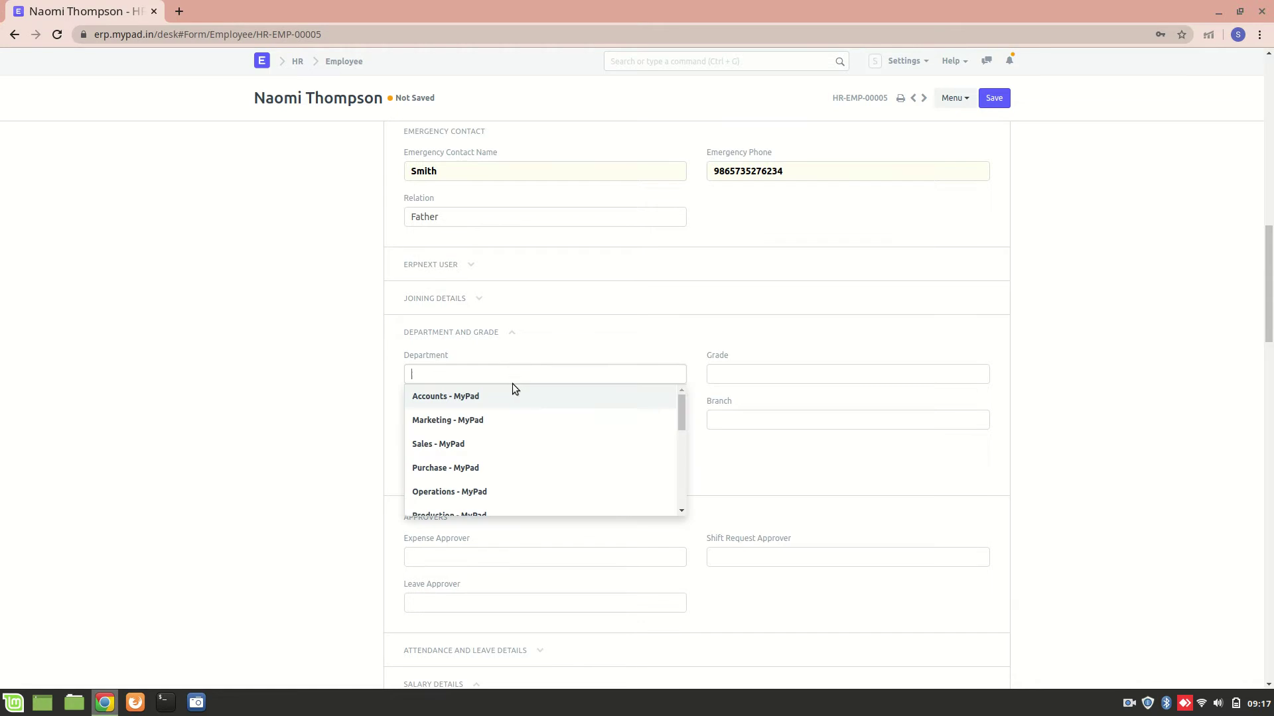
{"action": "scroll", "coordinate": [527, 464], "scroll_direction": "down", "scroll_amount": 4}
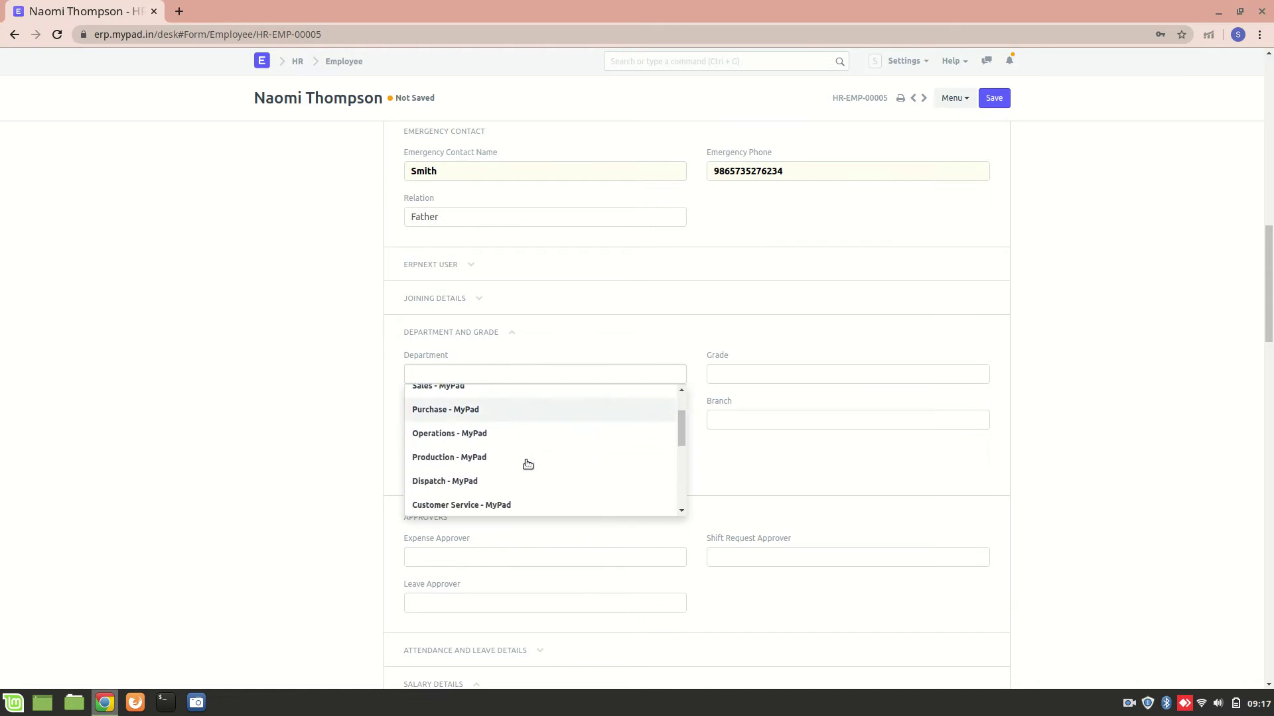
{"action": "scroll", "coordinate": [527, 463], "scroll_direction": "down", "scroll_amount": 4}
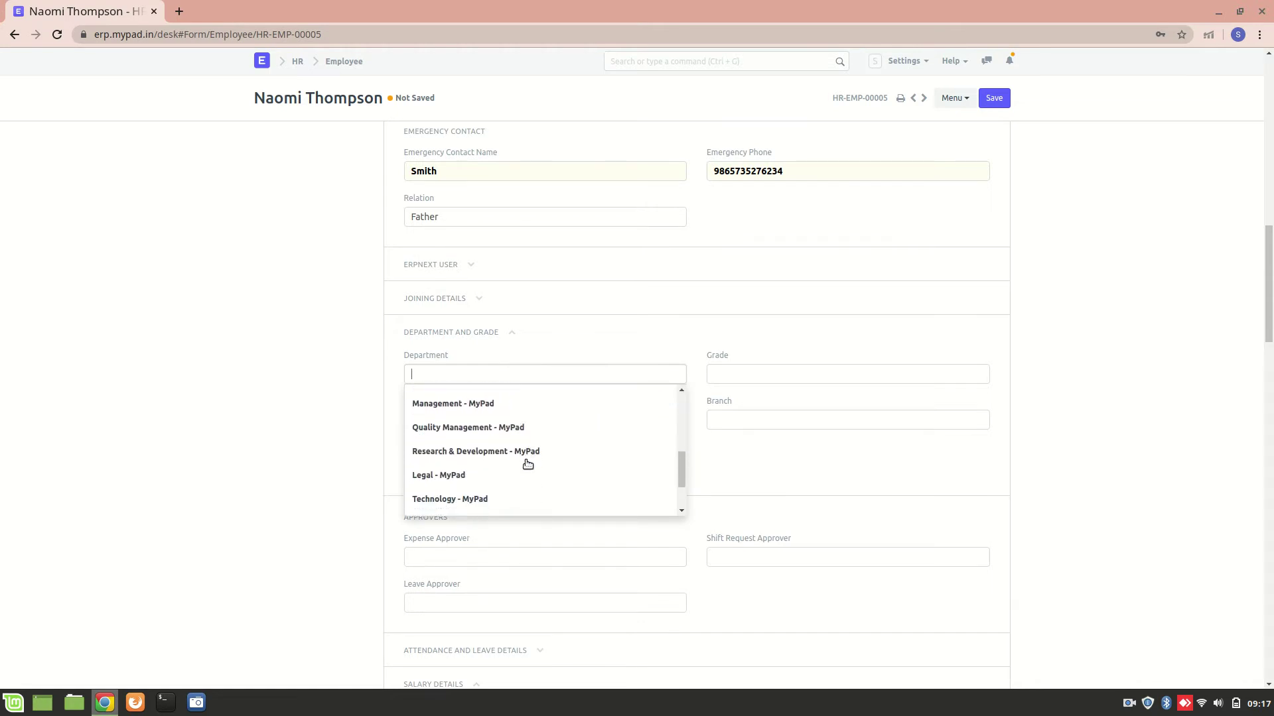
{"action": "left_click", "coordinate": [487, 461]}
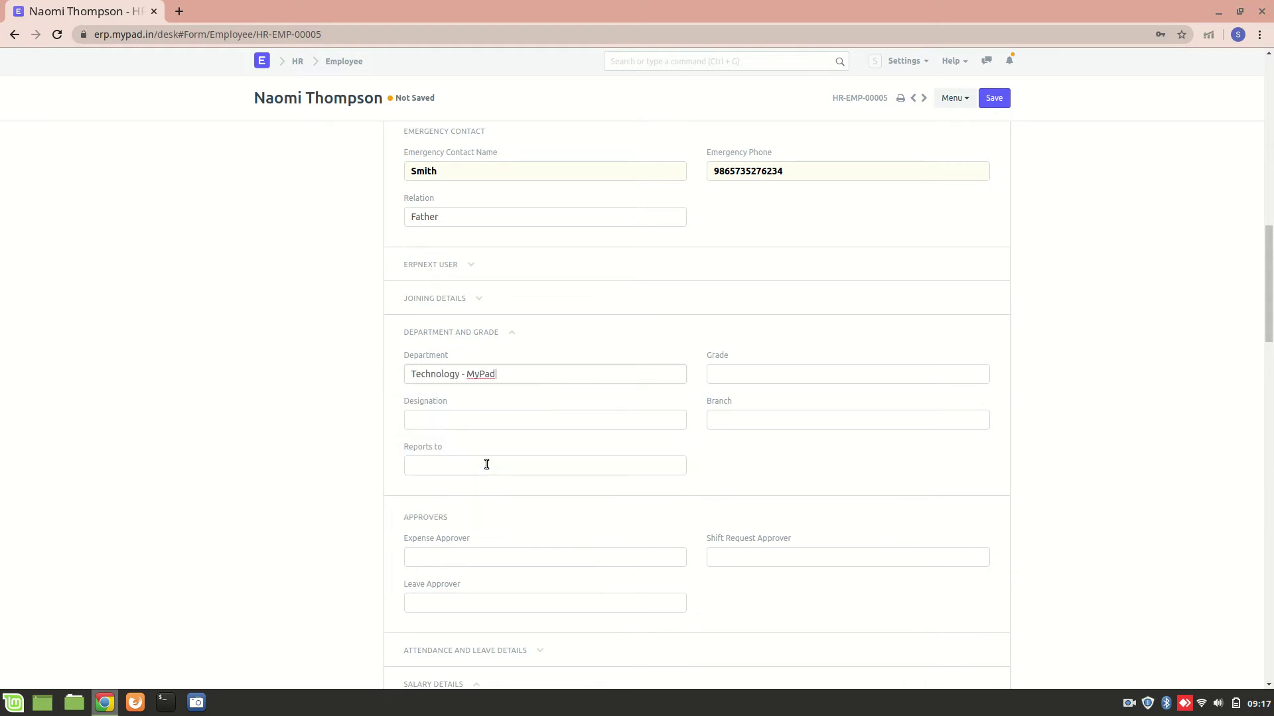
{"action": "left_click", "coordinate": [449, 421]}
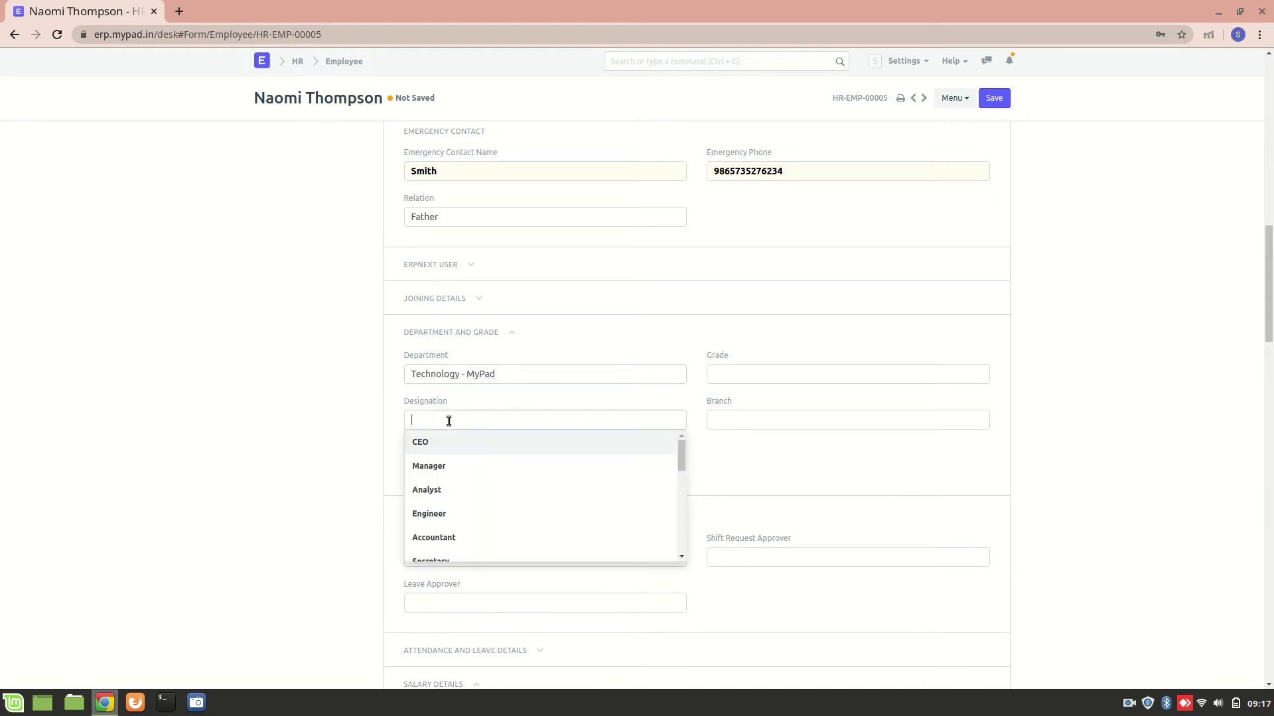
{"action": "scroll", "coordinate": [466, 481], "scroll_direction": "down", "scroll_amount": 4}
{"action": "scroll", "coordinate": [471, 493], "scroll_direction": "down", "scroll_amount": 3}
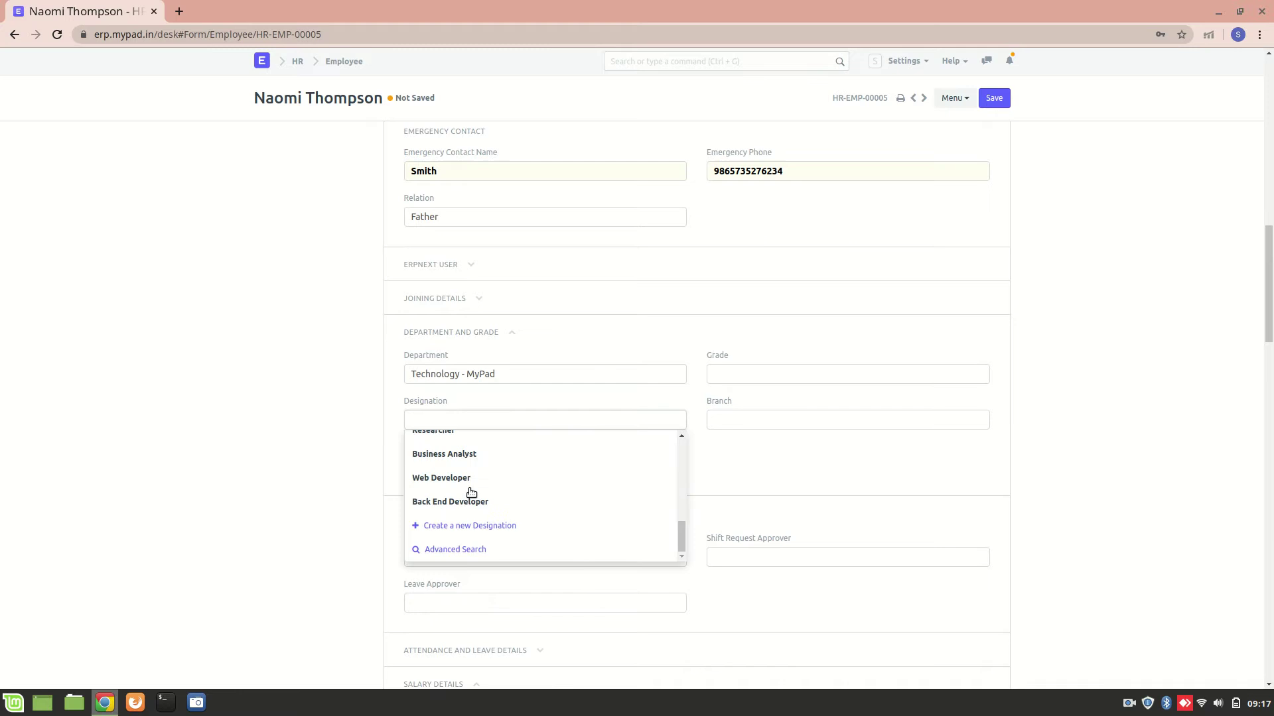
{"action": "left_click", "coordinate": [460, 457]}
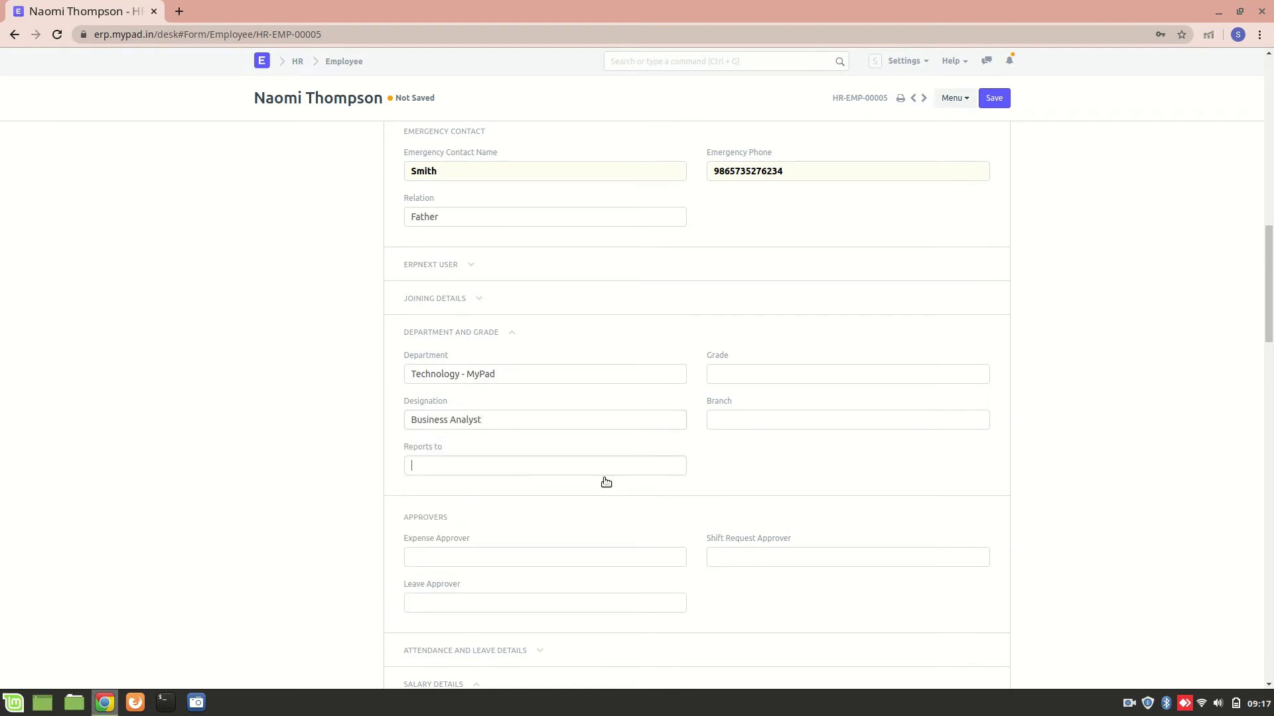
Step: Review the Reports to, Grade and Branch options, leaving all three empty
{"action": "left_click", "coordinate": [537, 468]}
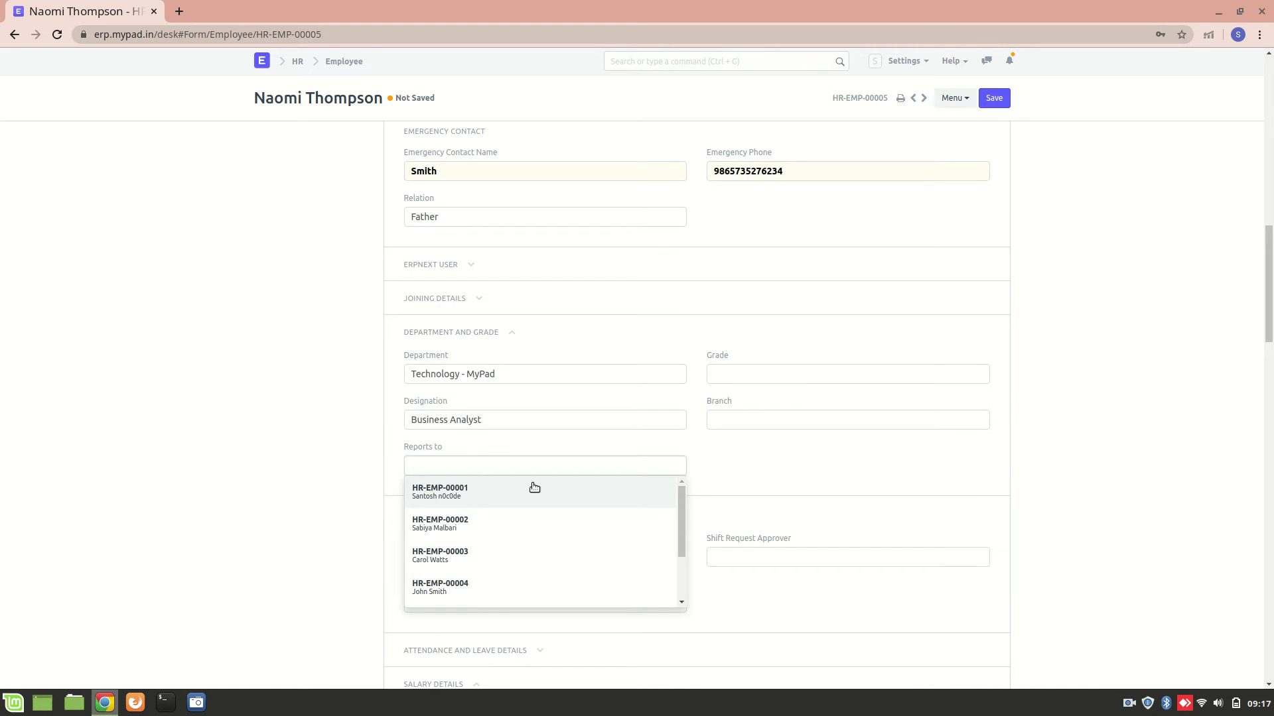
{"action": "left_click", "coordinate": [745, 476]}
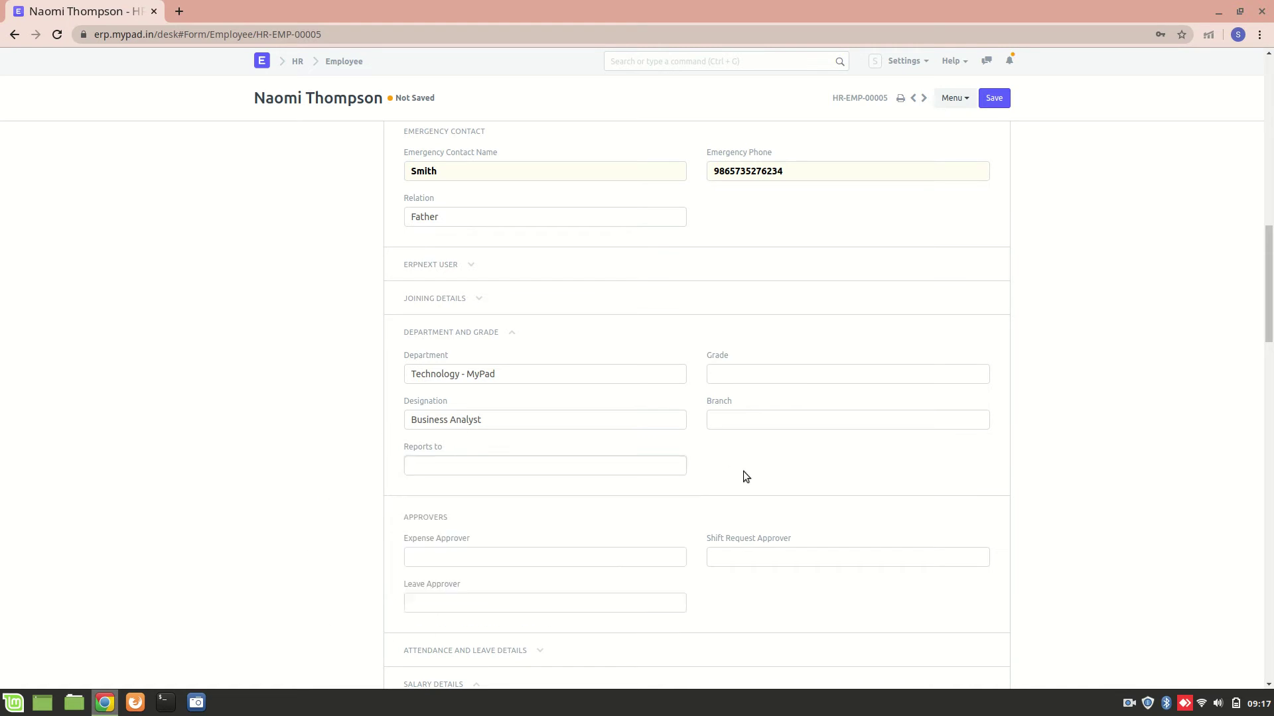
{"action": "left_click", "coordinate": [736, 372]}
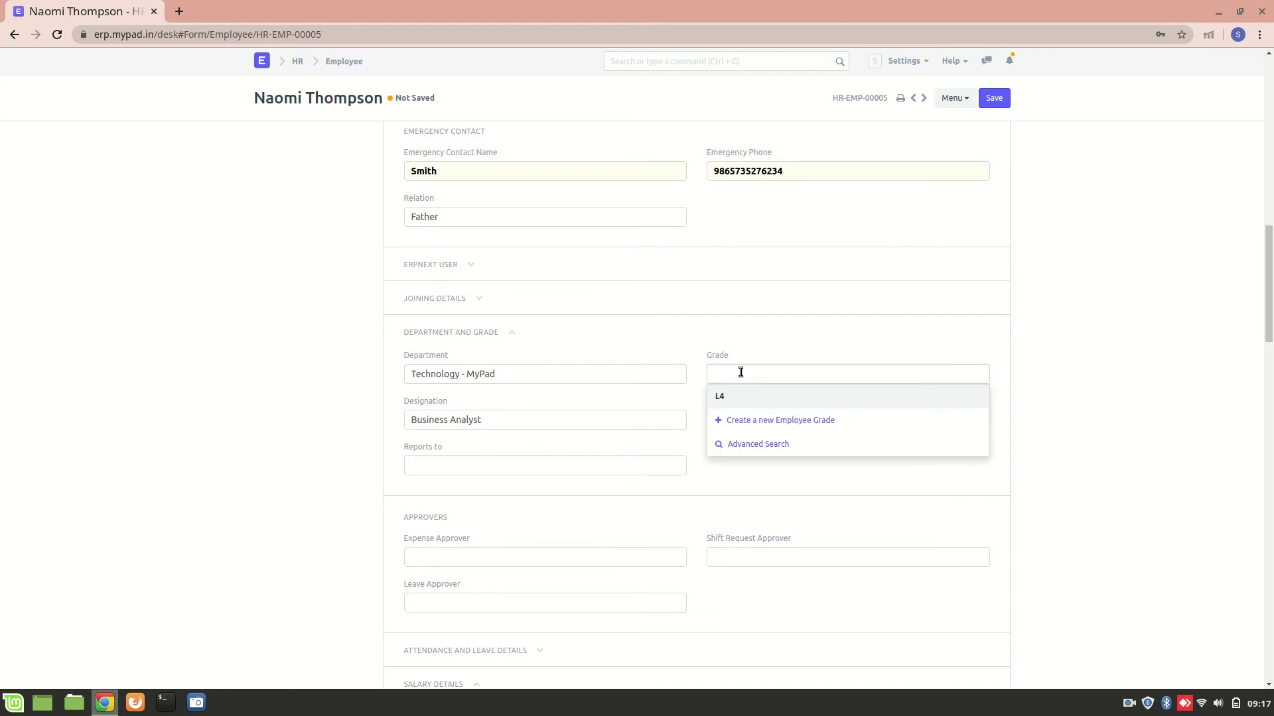
{"action": "left_click", "coordinate": [808, 343]}
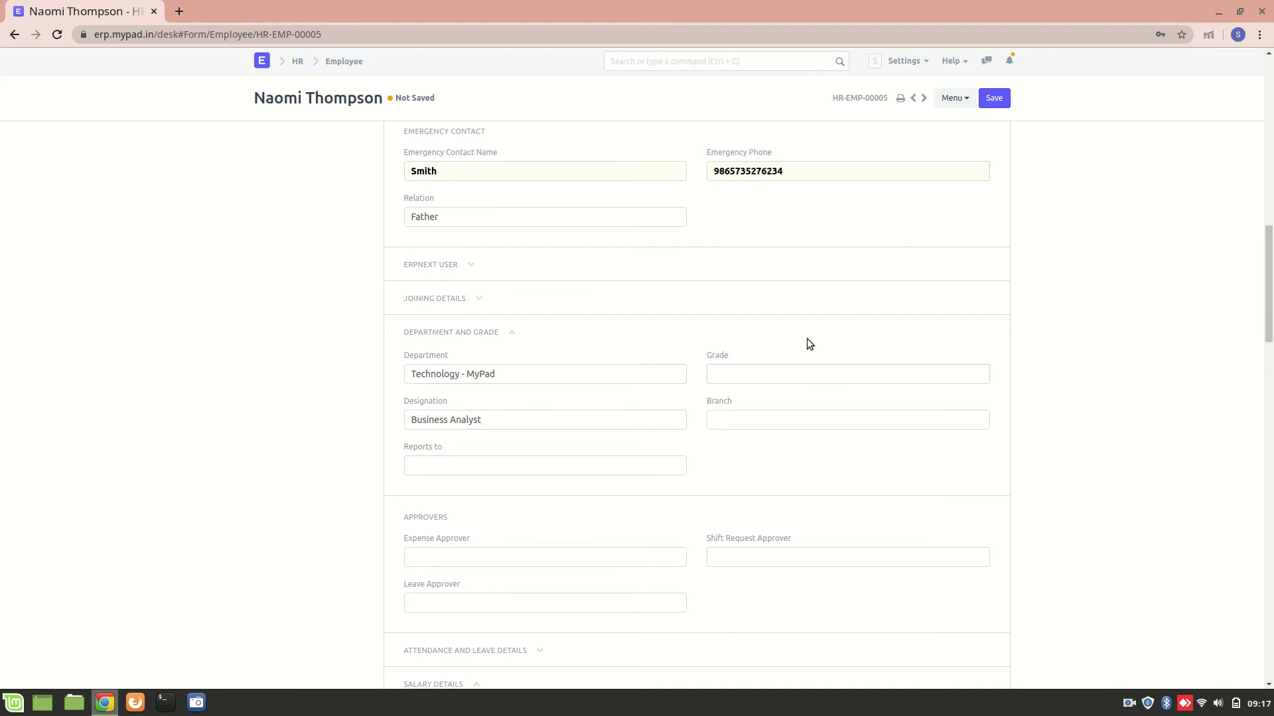
{"action": "left_click", "coordinate": [747, 428]}
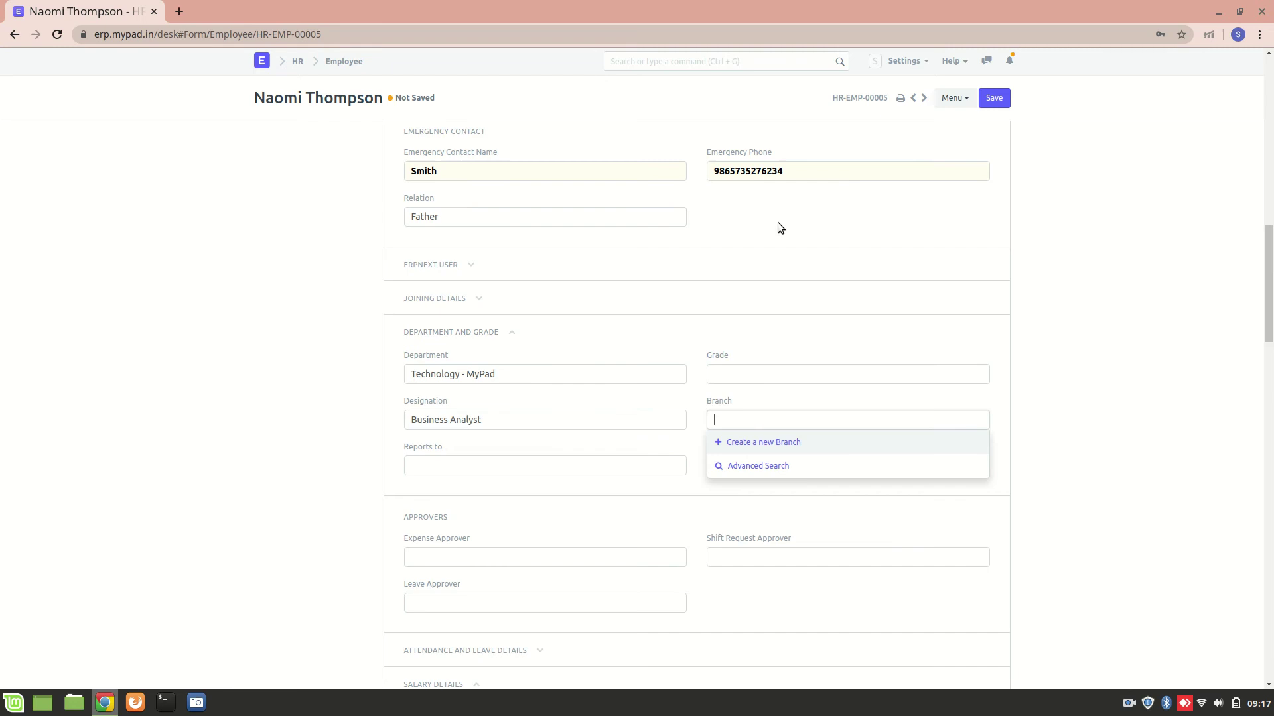
Step: Leave Branch empty, save the employee as Active, and return to the Employee list
{"action": "left_click", "coordinate": [794, 220]}
{"action": "scroll", "coordinate": [796, 220], "scroll_direction": "up", "scroll_amount": 2}
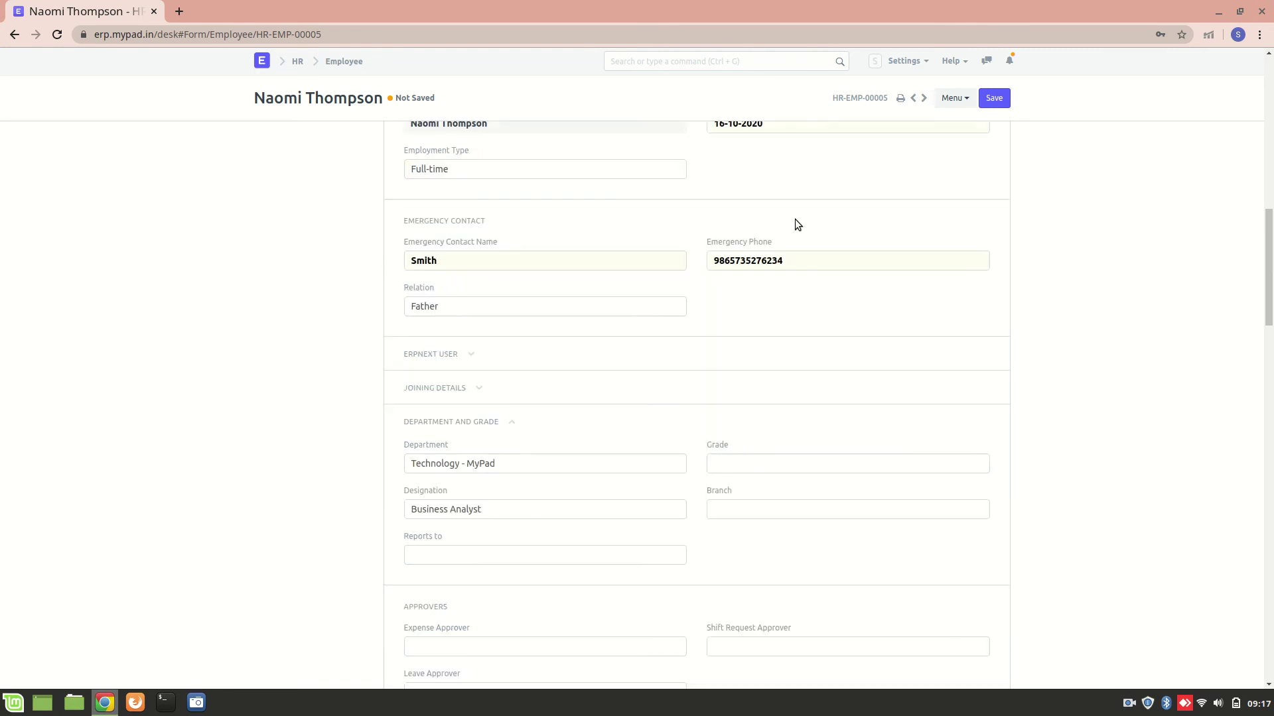
{"action": "left_click", "coordinate": [988, 98]}
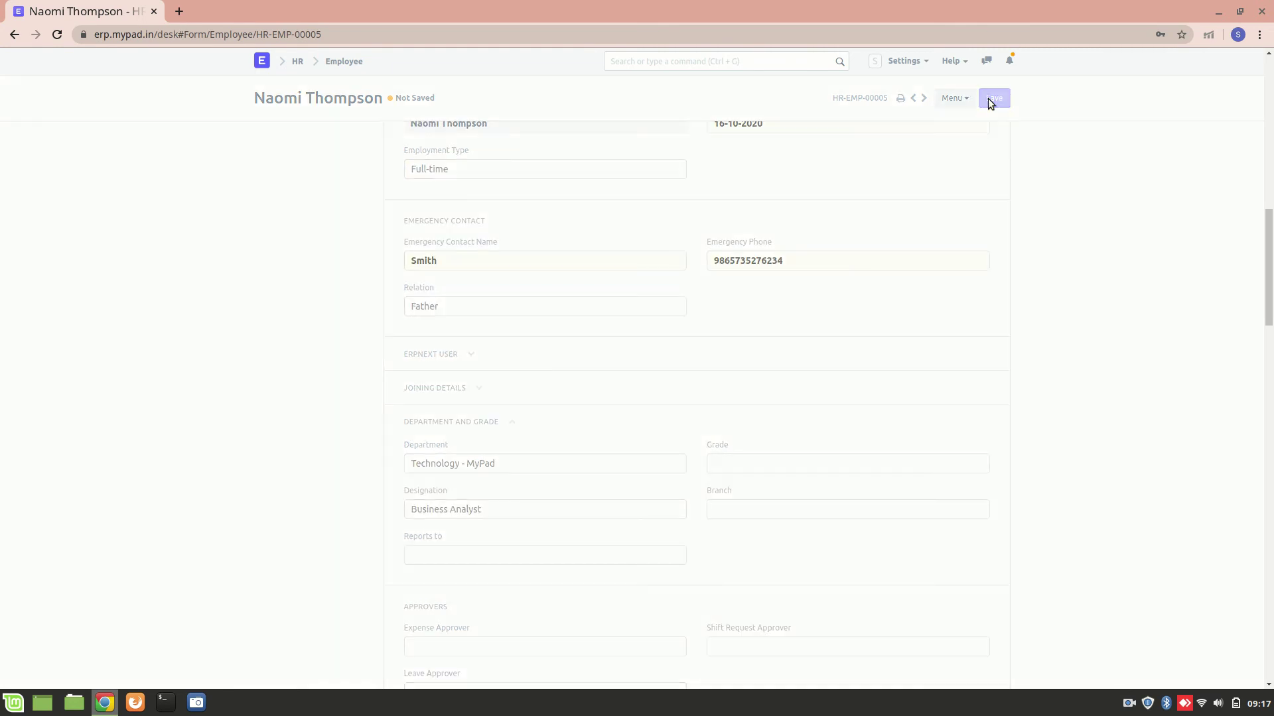
{"action": "left_click", "coordinate": [15, 34]}
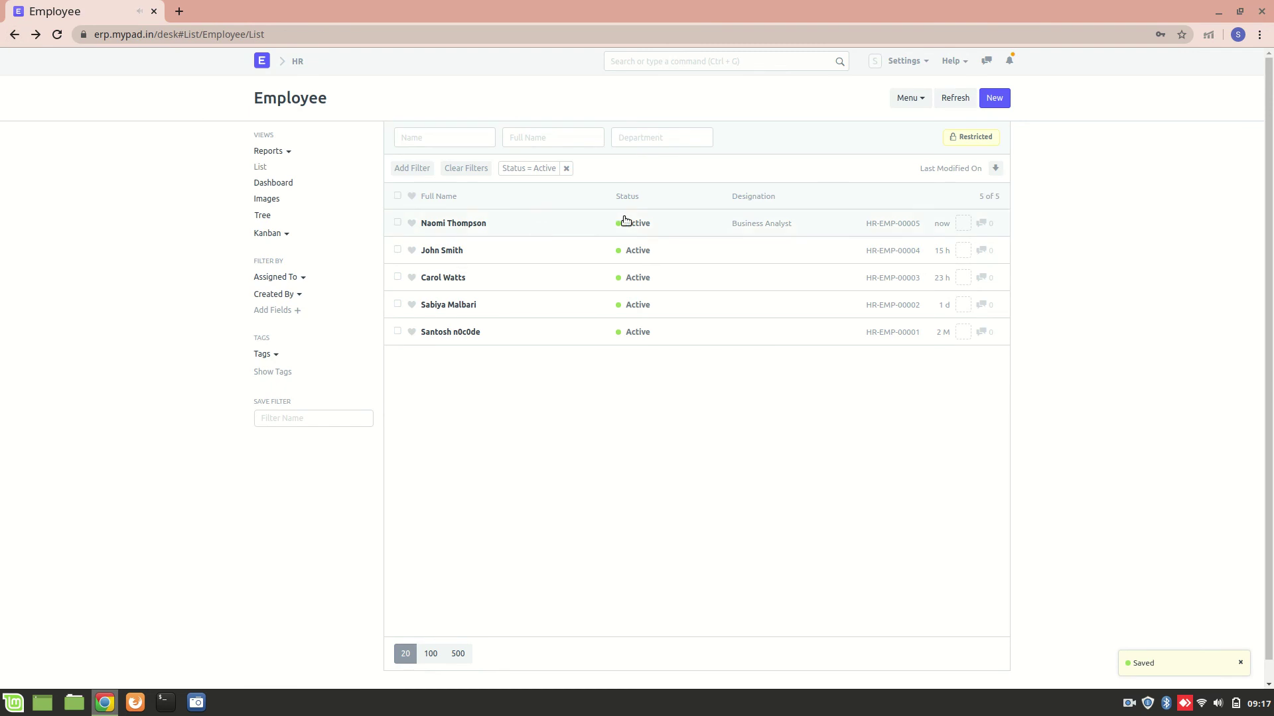